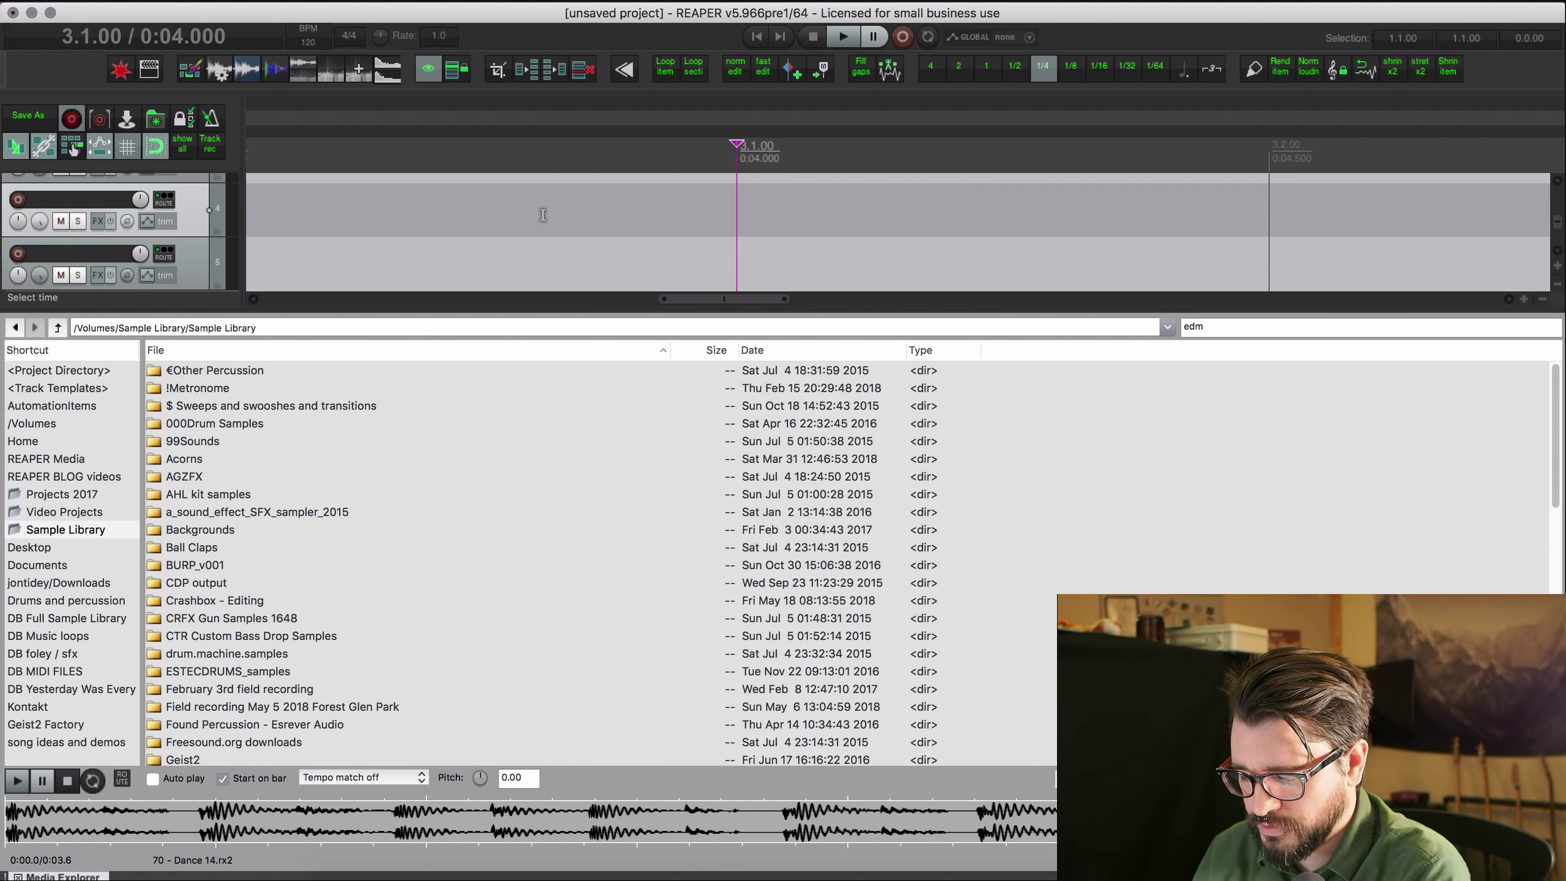
# Hide the media browser and toolbar, then open the monitoring FX chain from the View menu.
pyautogui.hotkey('alt', 'd')
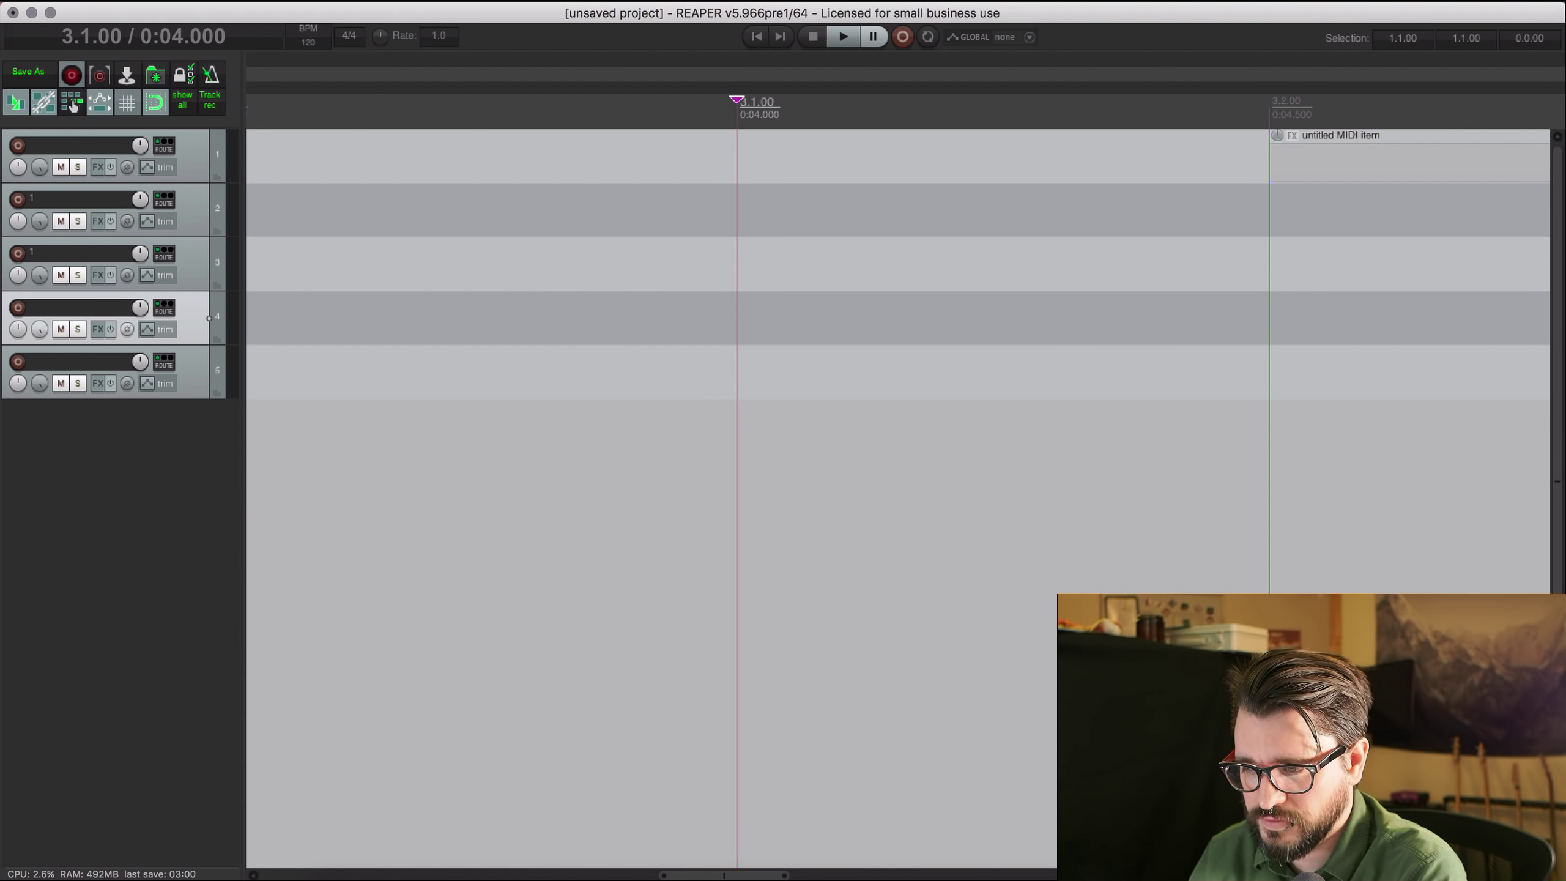
pyautogui.click(161, 0)
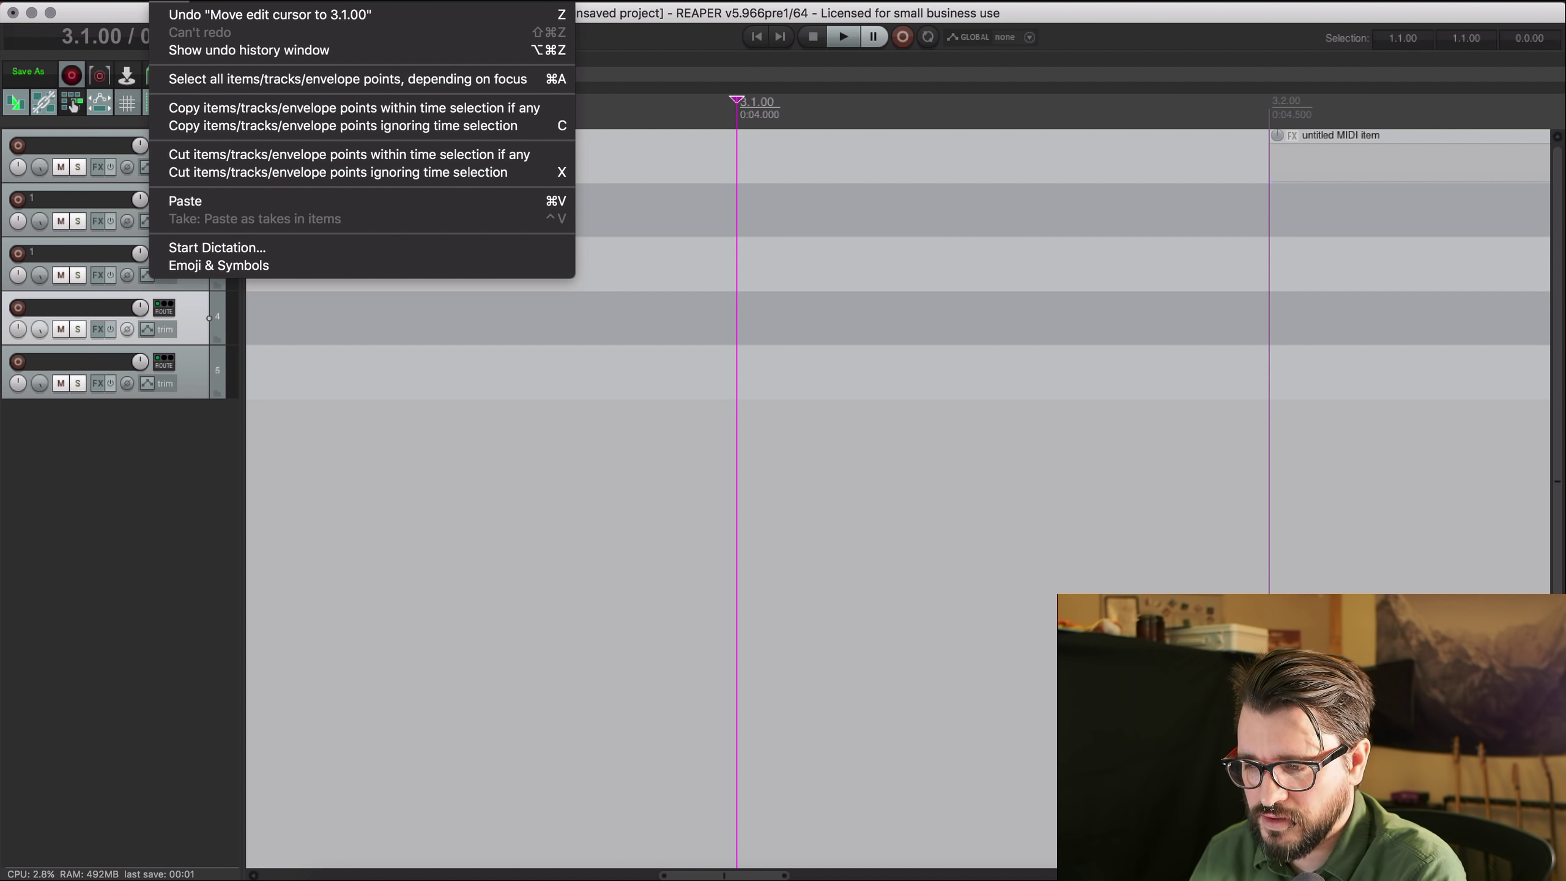
pyautogui.moveTo(207, 0)
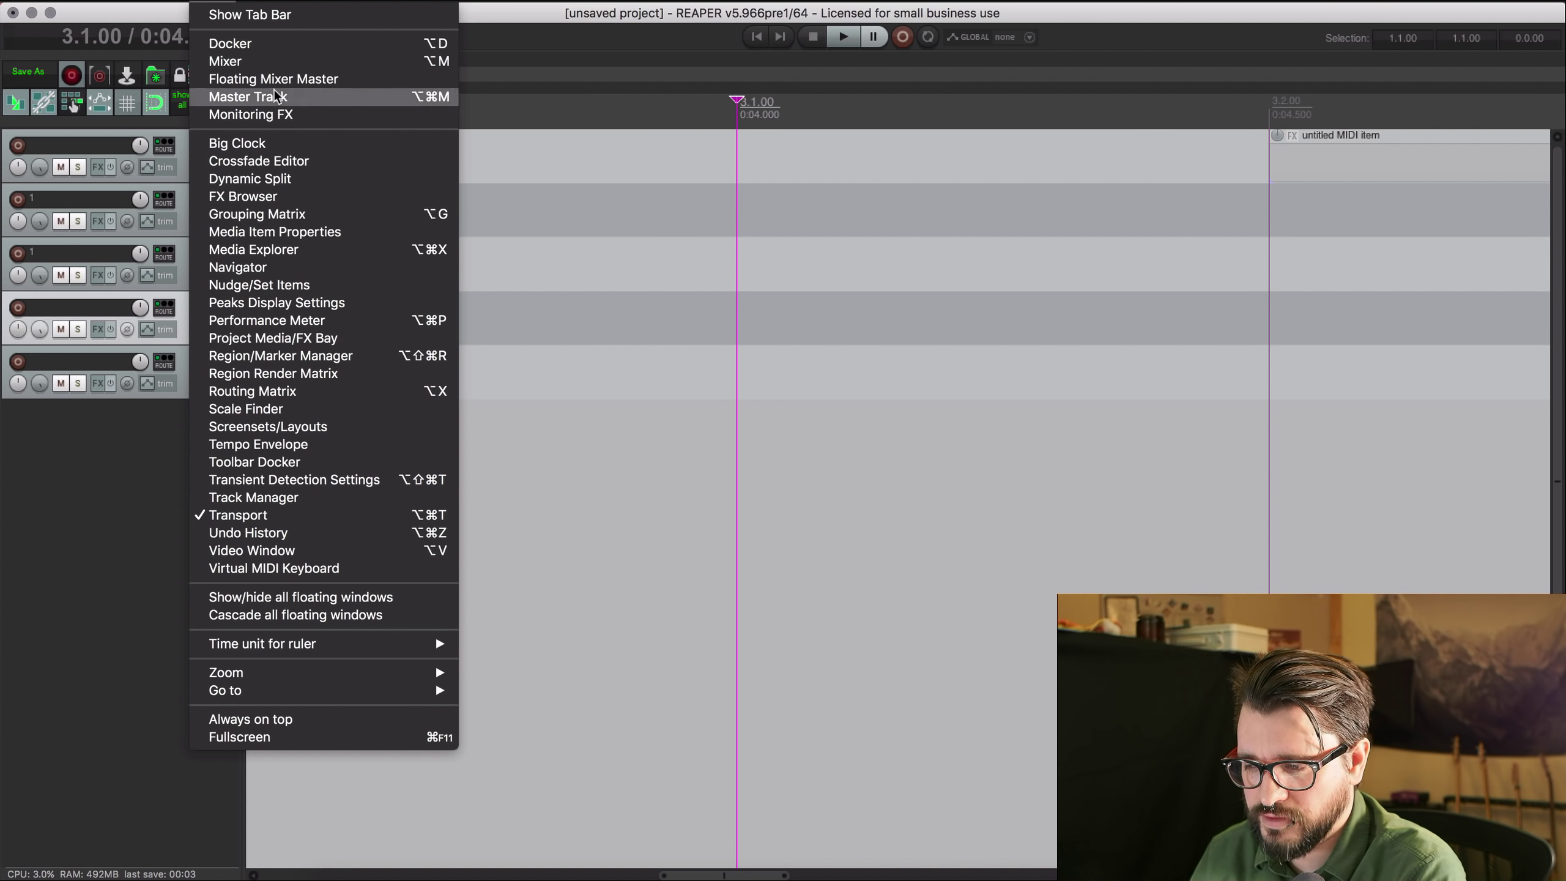
pyautogui.click(278, 116)
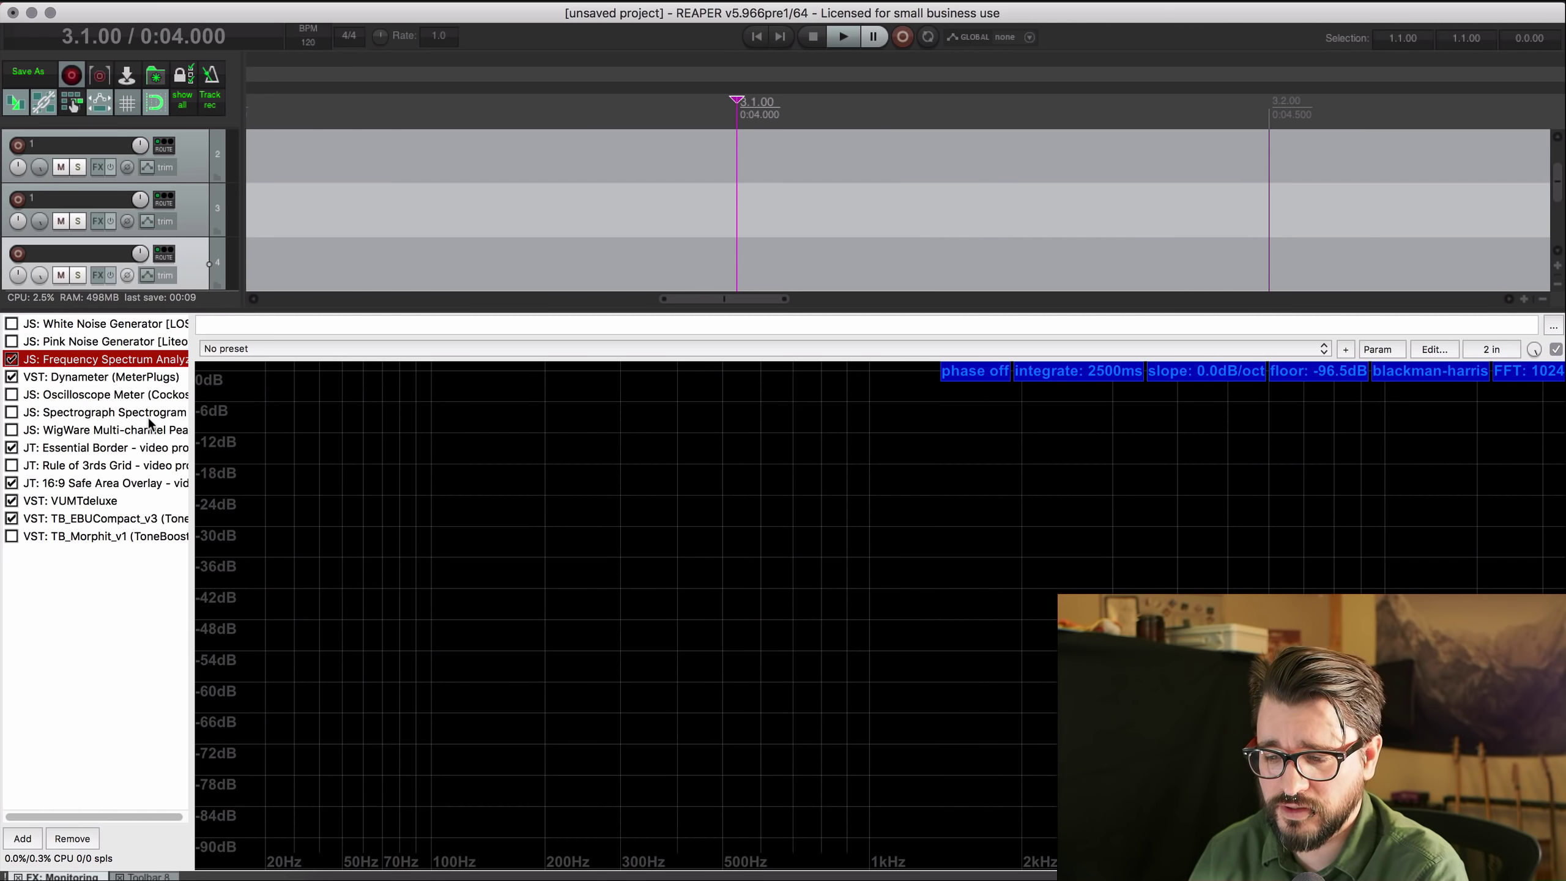
# Browse Pink Noise, Dynameter and VUMTdeluxe, leaving TB_EBUCompact_v3 shown and Pink Noise window closed.
pyautogui.click(108, 343)
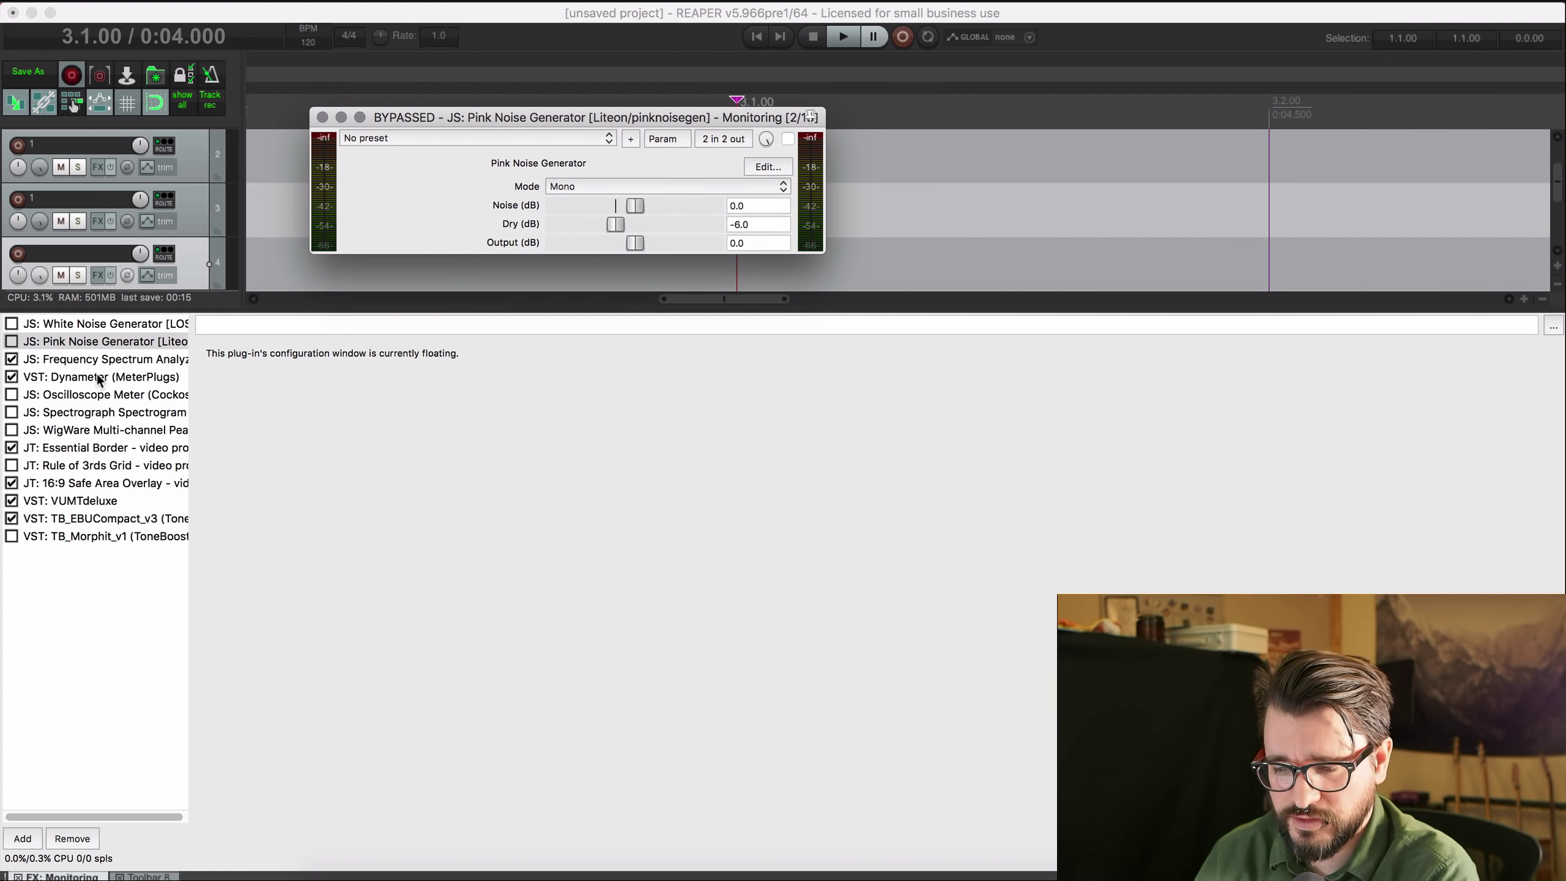
pyautogui.click(89, 377)
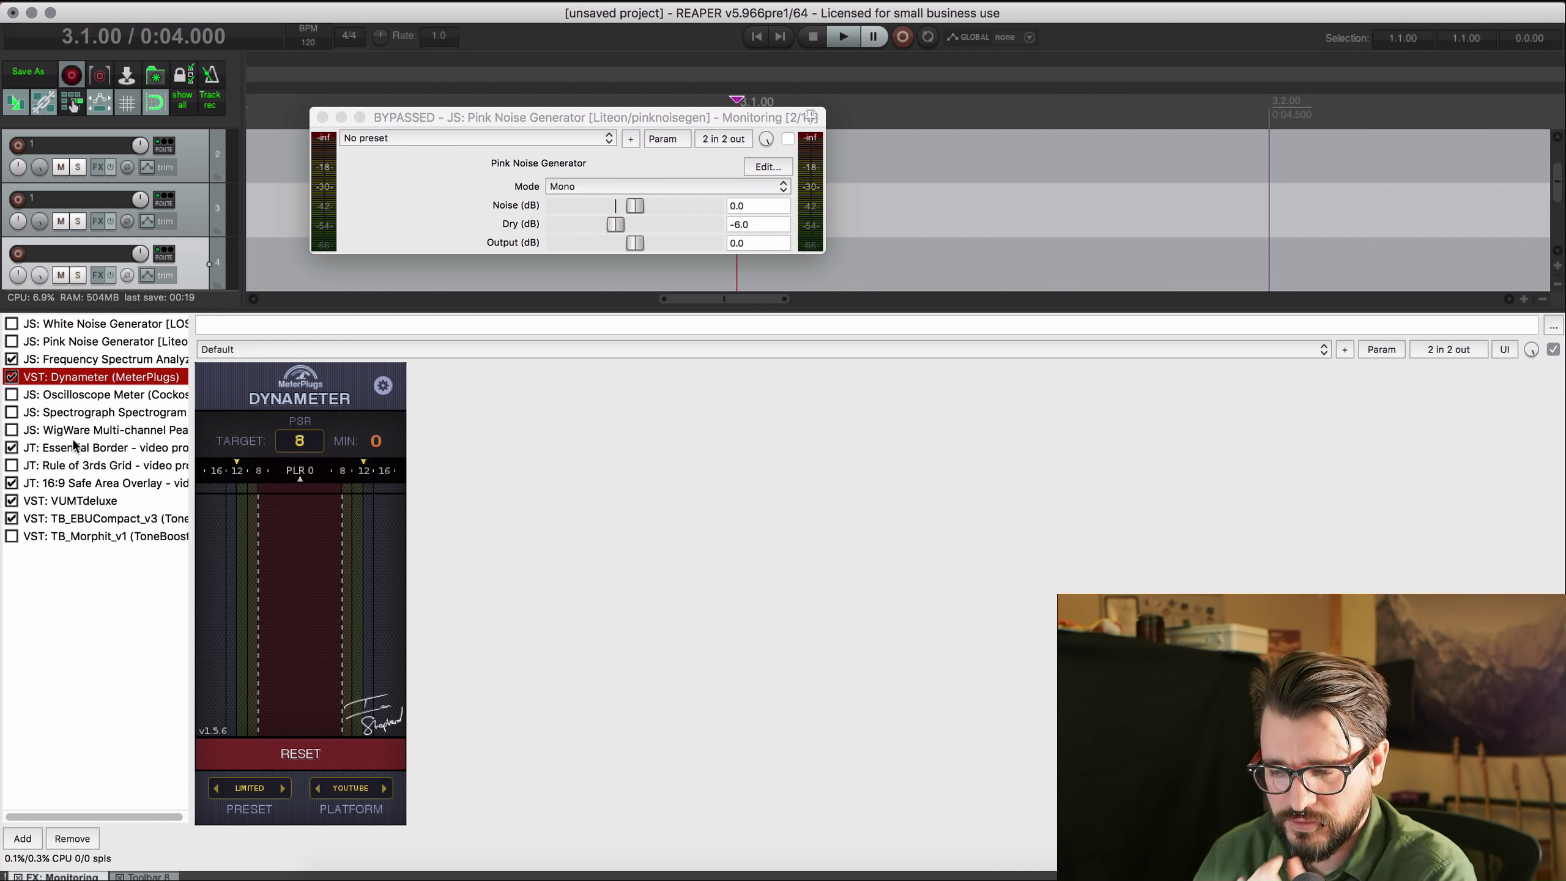
pyautogui.click(78, 500)
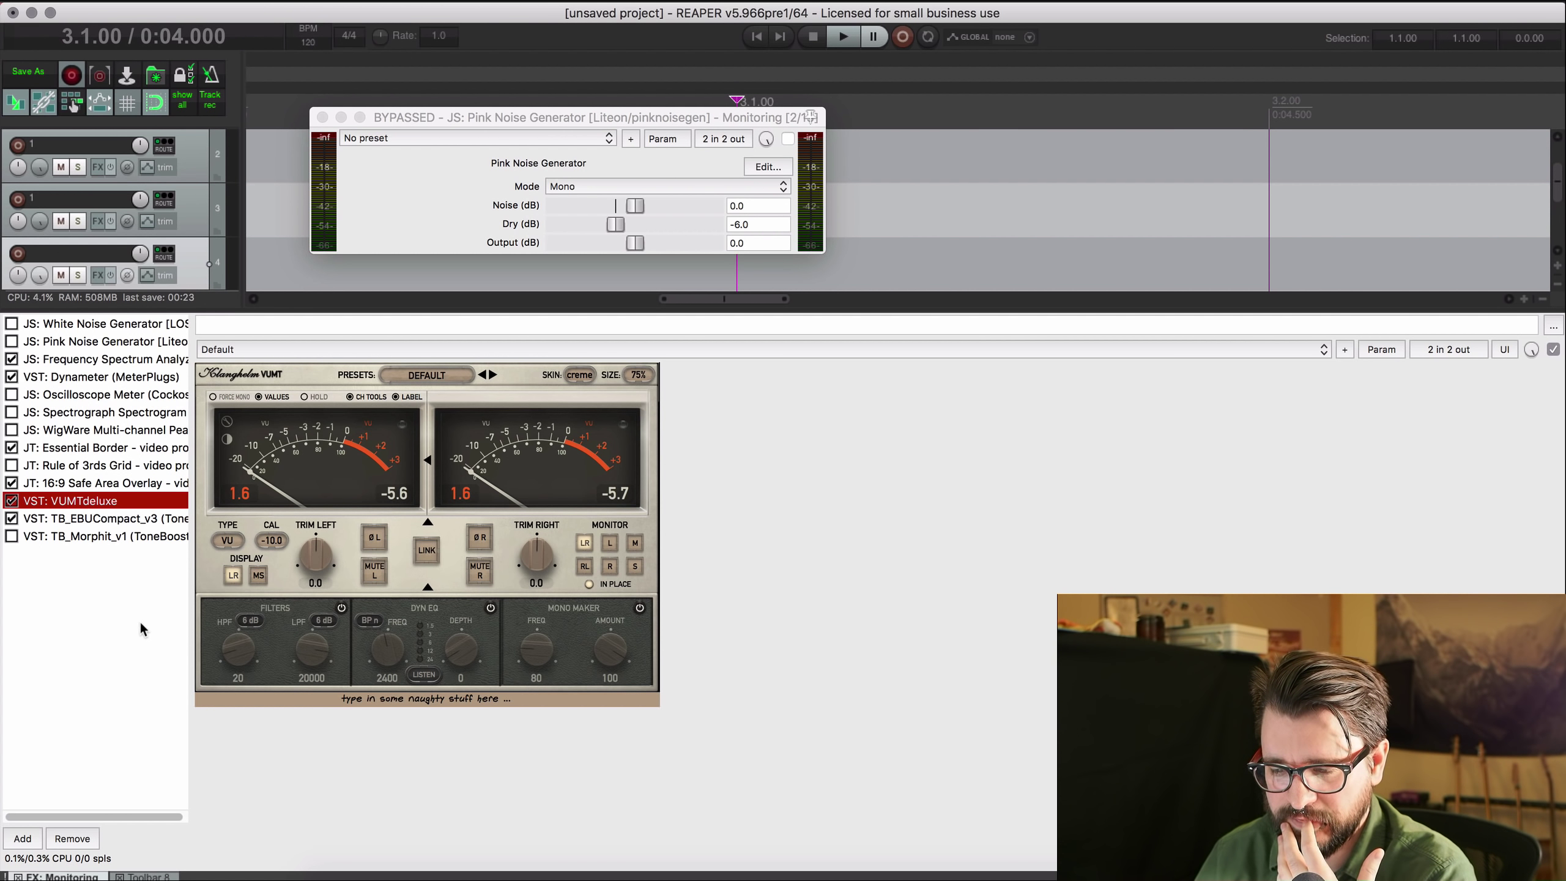
pyautogui.click(136, 519)
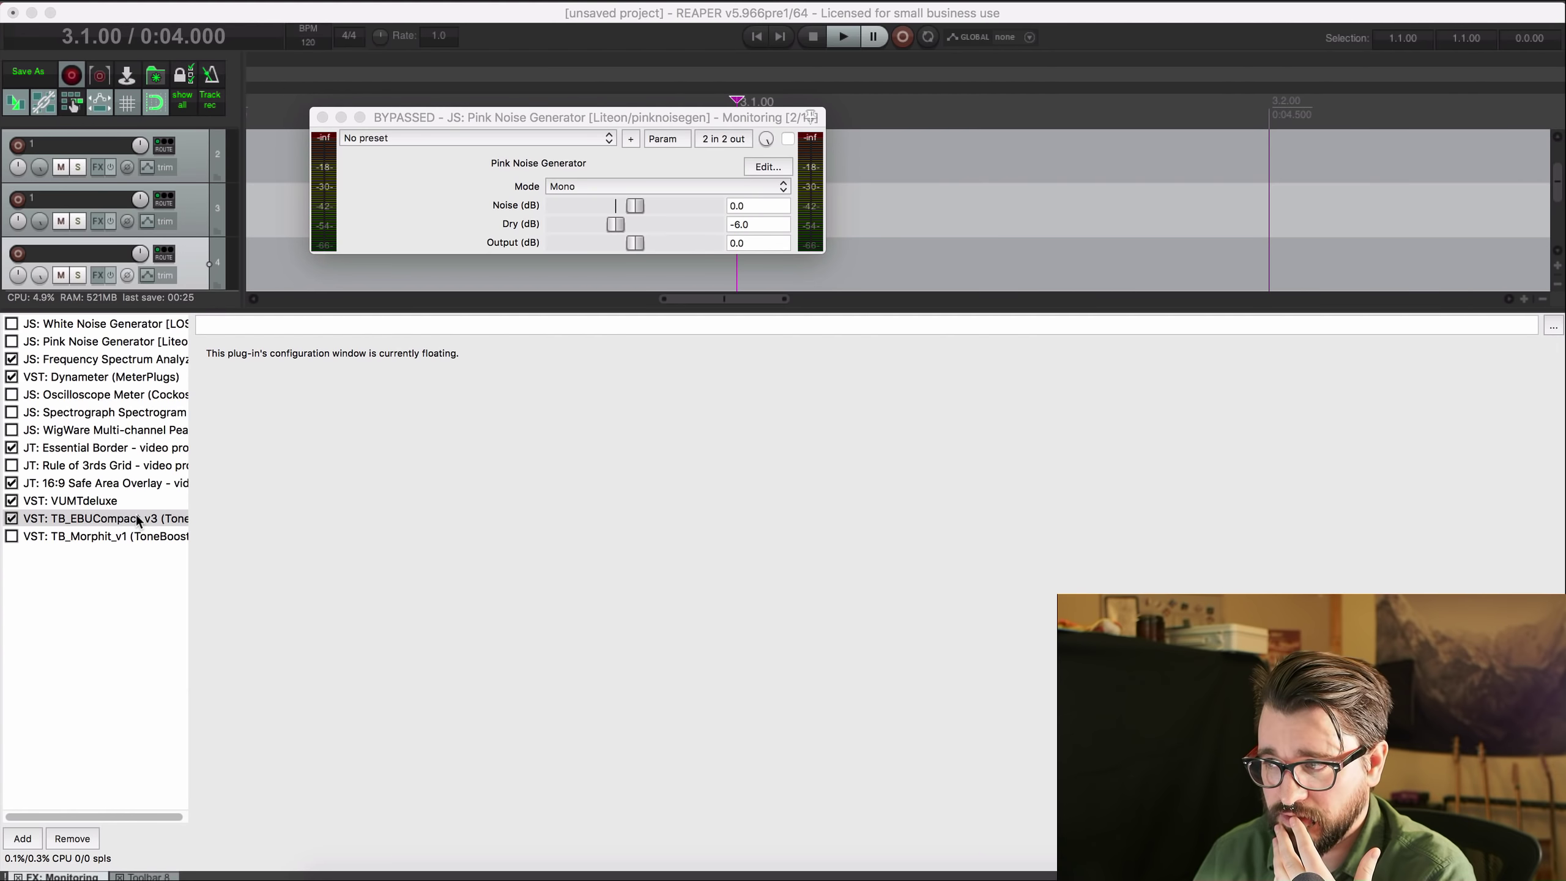
pyautogui.doubleClick(137, 520)
pyautogui.click(142, 591)
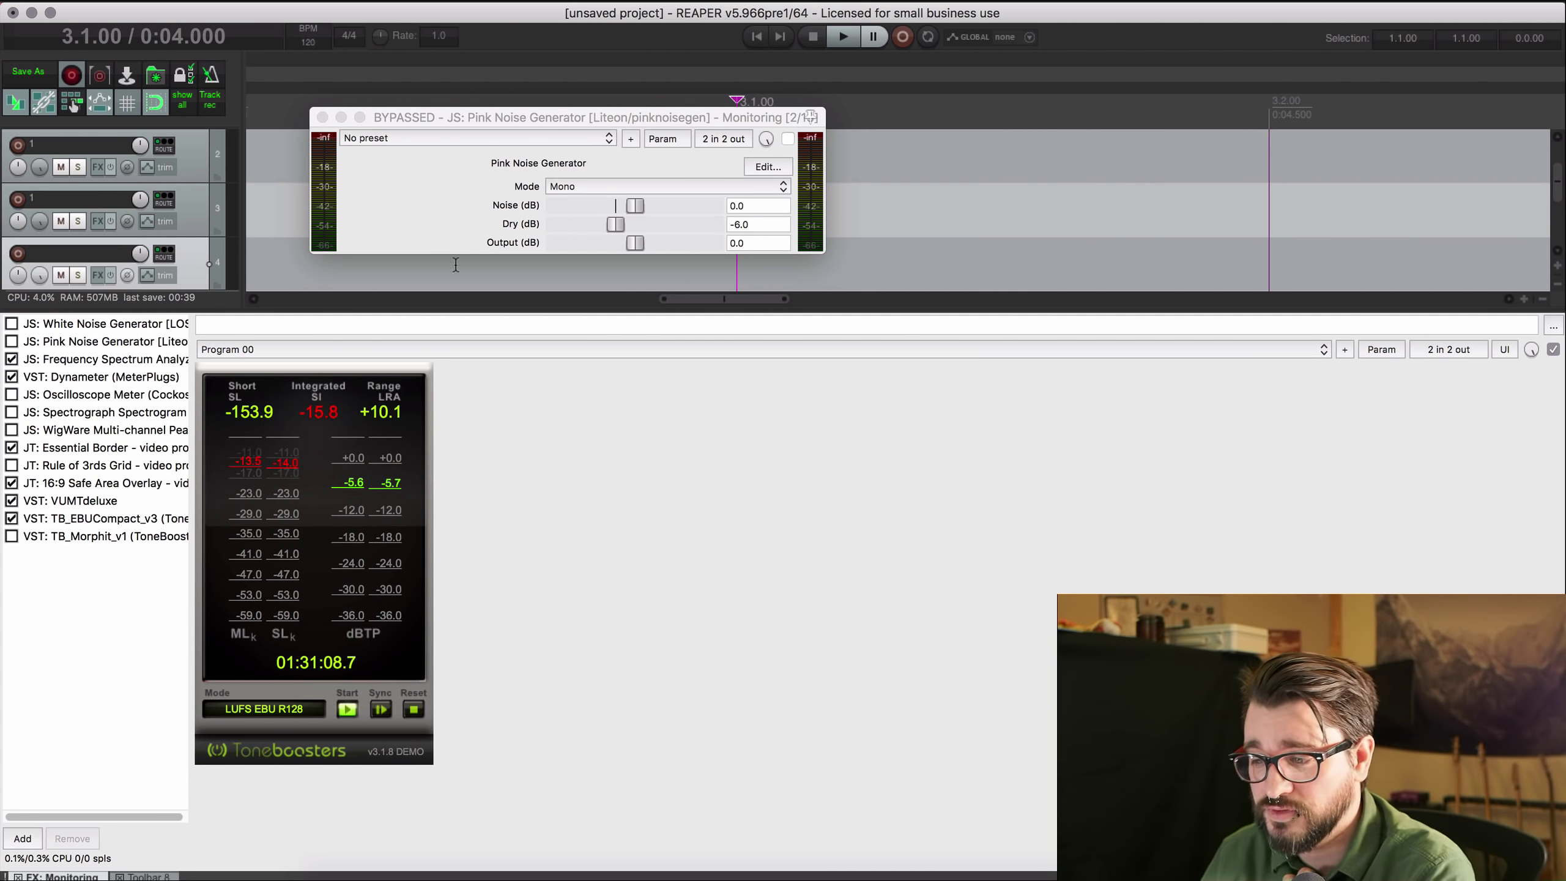
pyautogui.press('Escape')
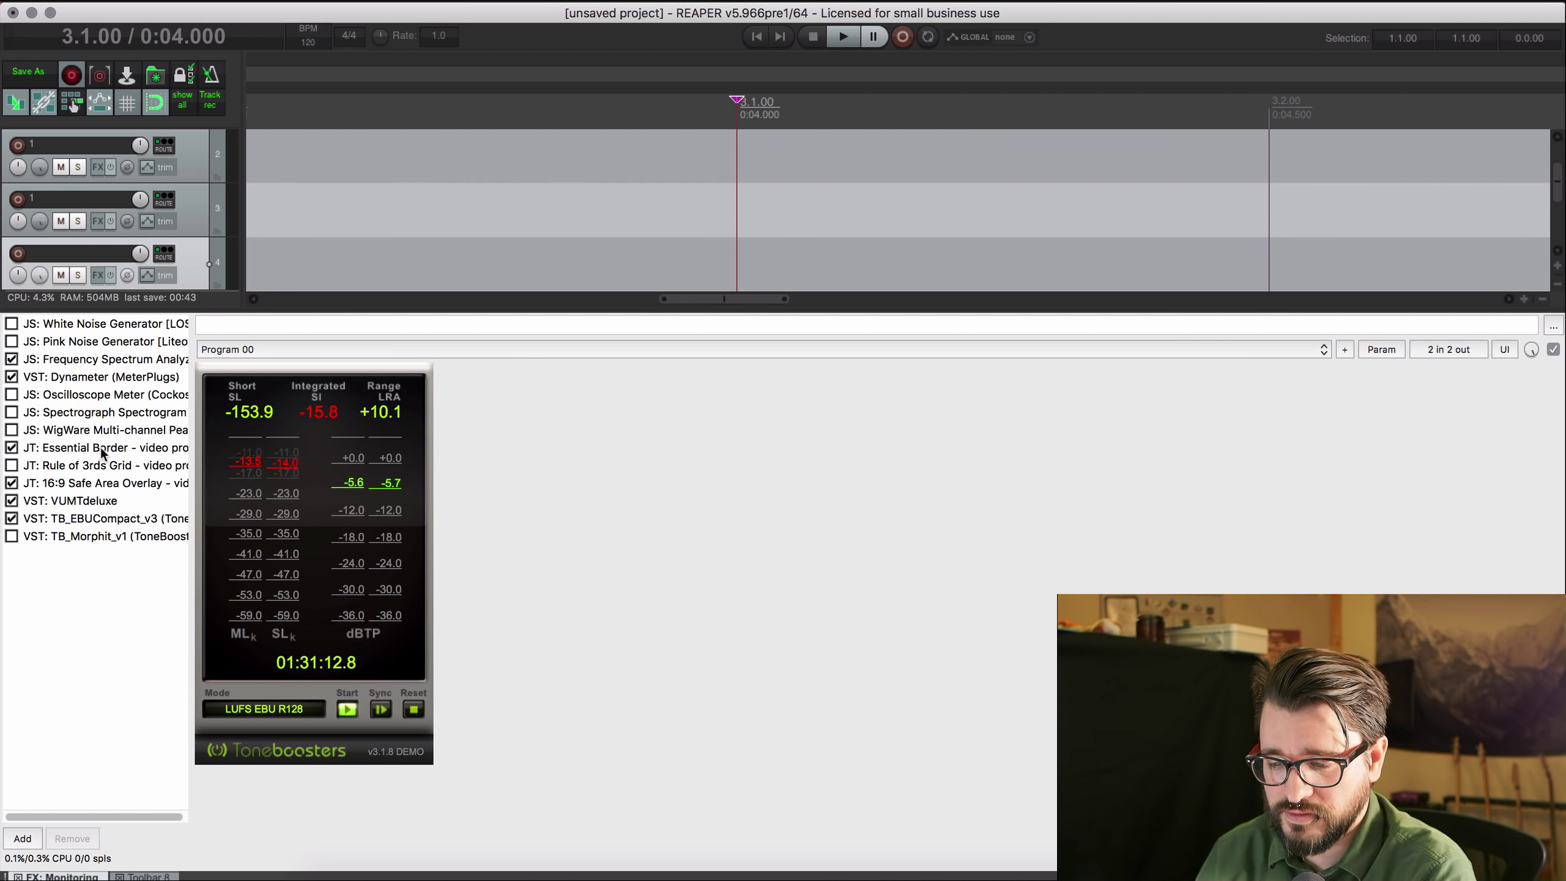
# Float VUMTdeluxe at 50% size near the top, beside Dynameter at the far right.
pyautogui.doubleClick(98, 500)
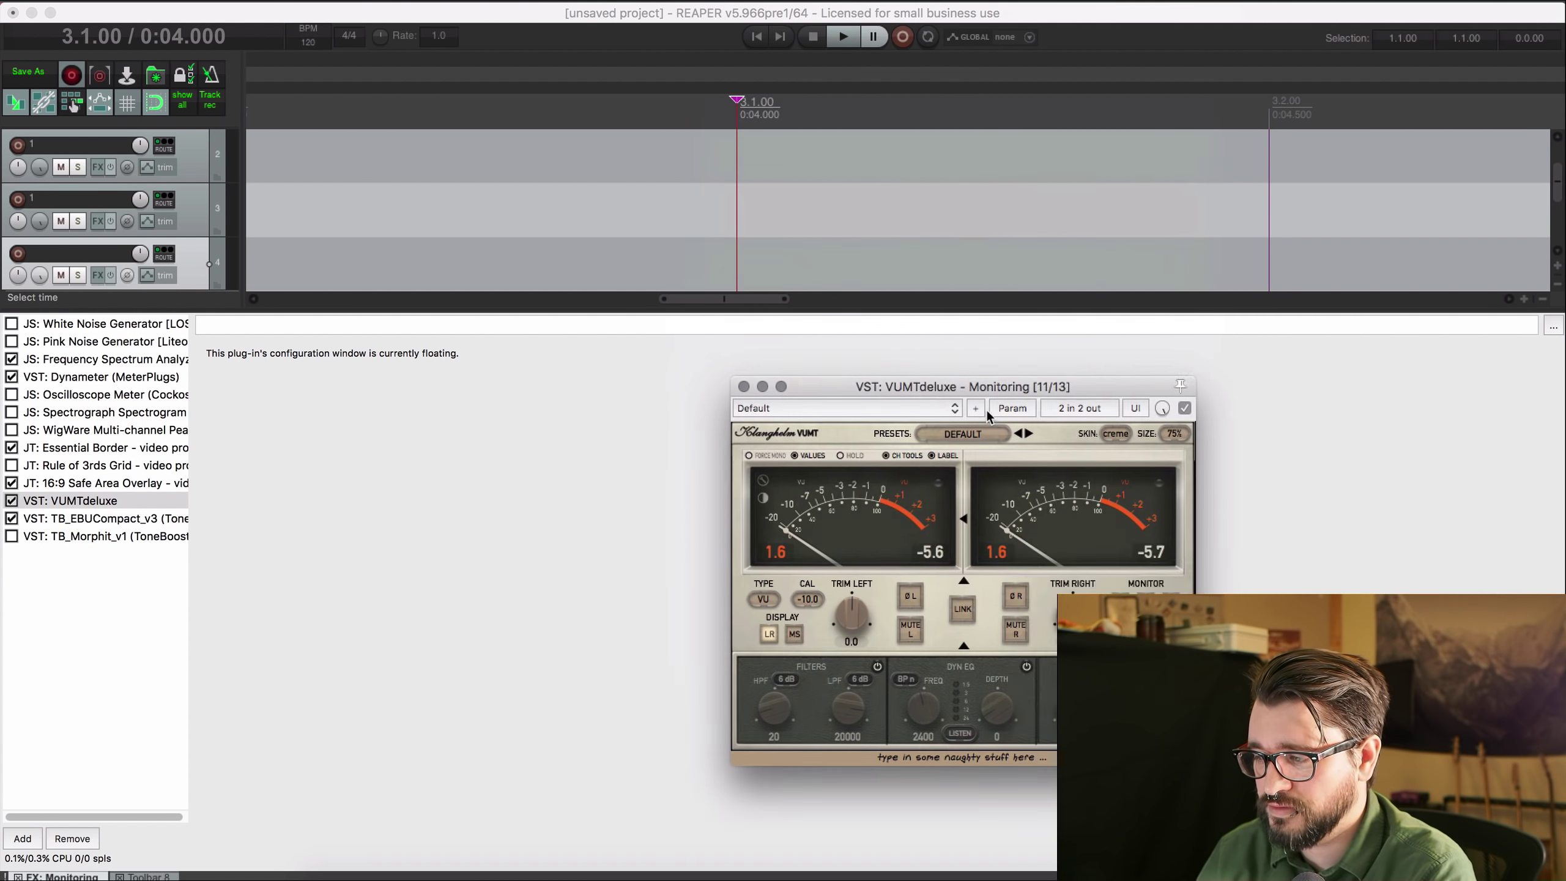
pyautogui.moveTo(986, 409); pyautogui.dragTo(1120, 61)
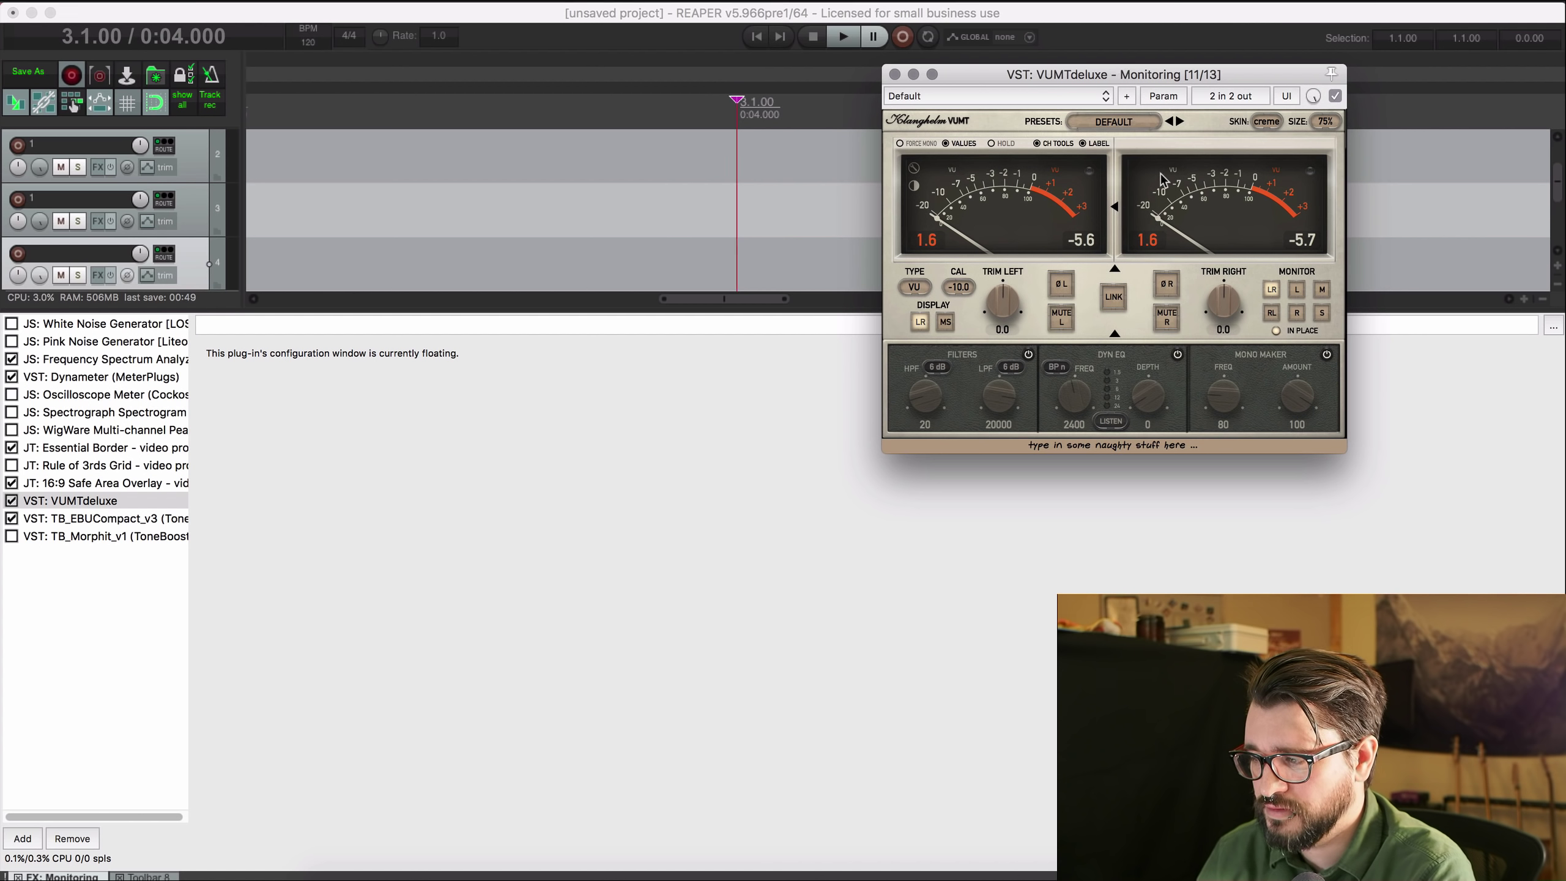
pyautogui.click(1325, 122)
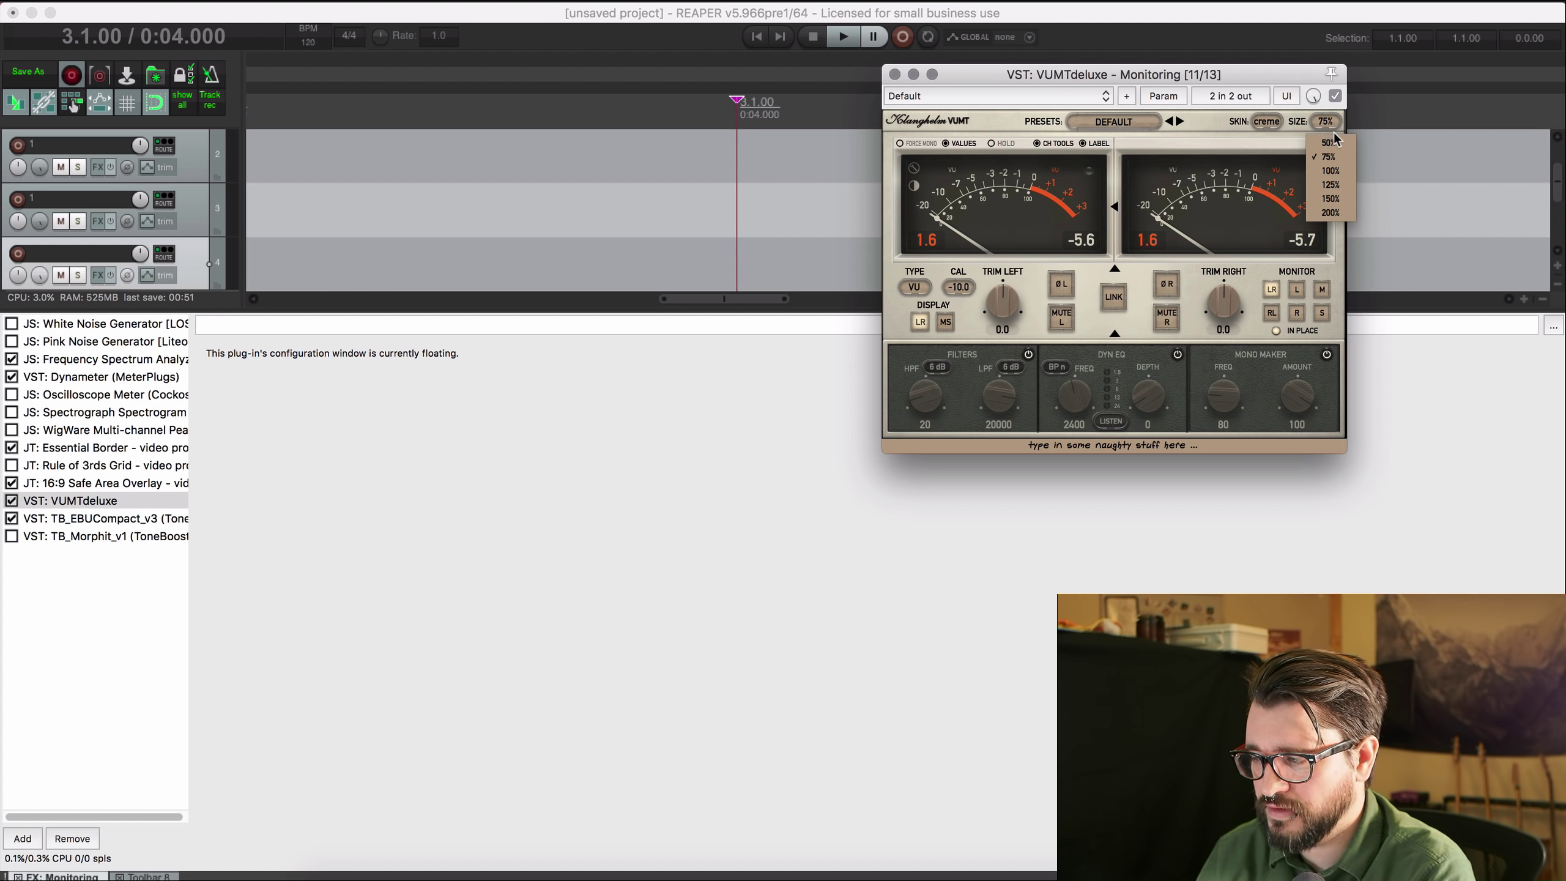
pyautogui.click(1331, 143)
pyautogui.moveTo(1093, 79); pyautogui.dragTo(1162, 16)
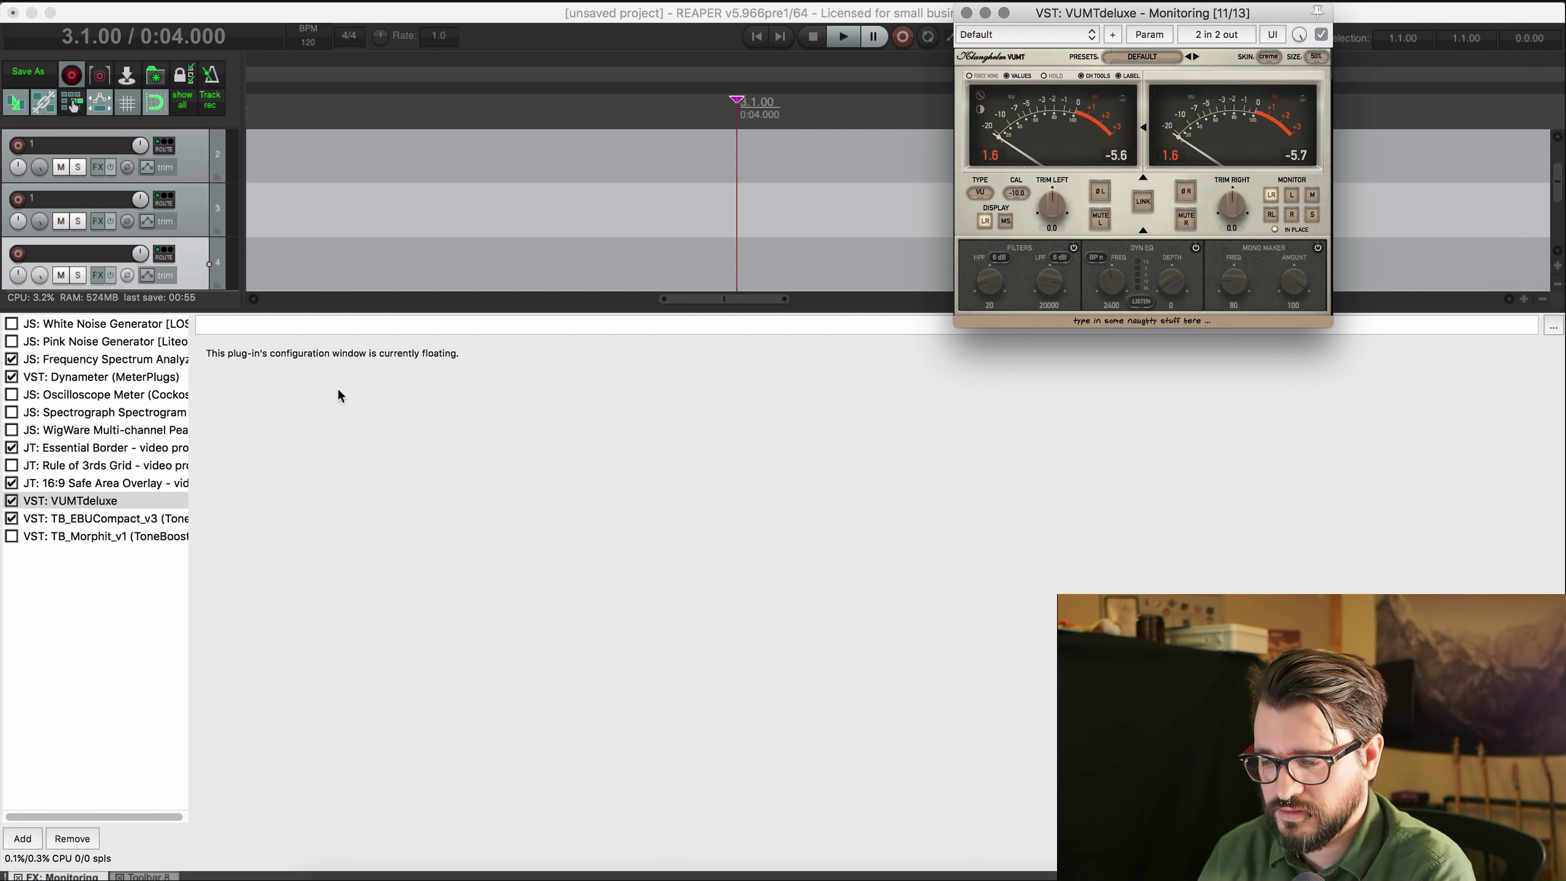
pyautogui.click(71, 380)
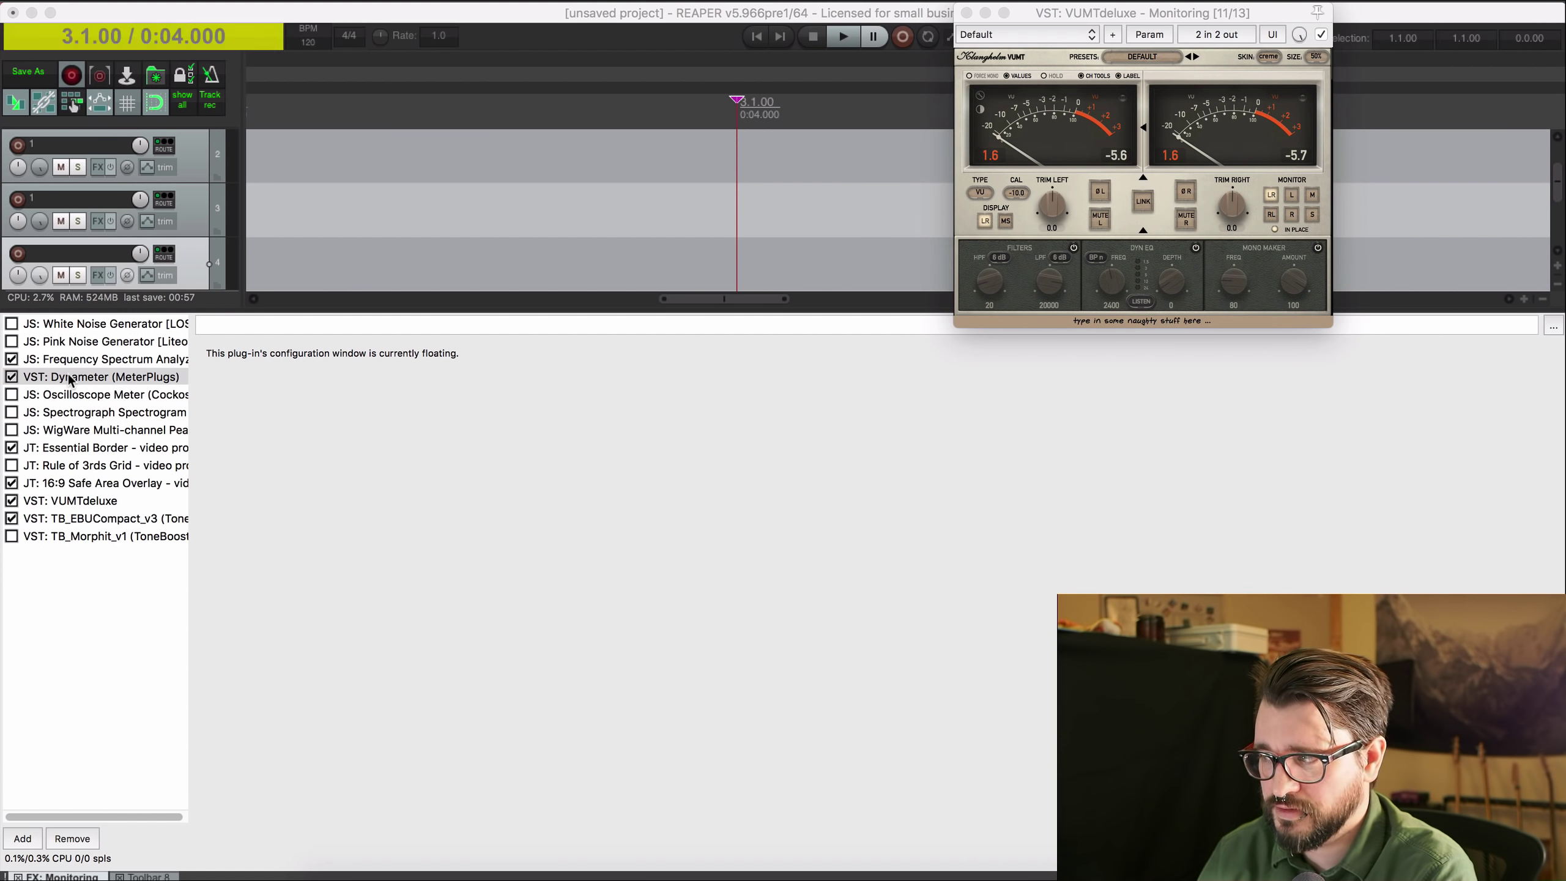
pyautogui.moveTo(1156, 261); pyautogui.dragTo(1493, 9)
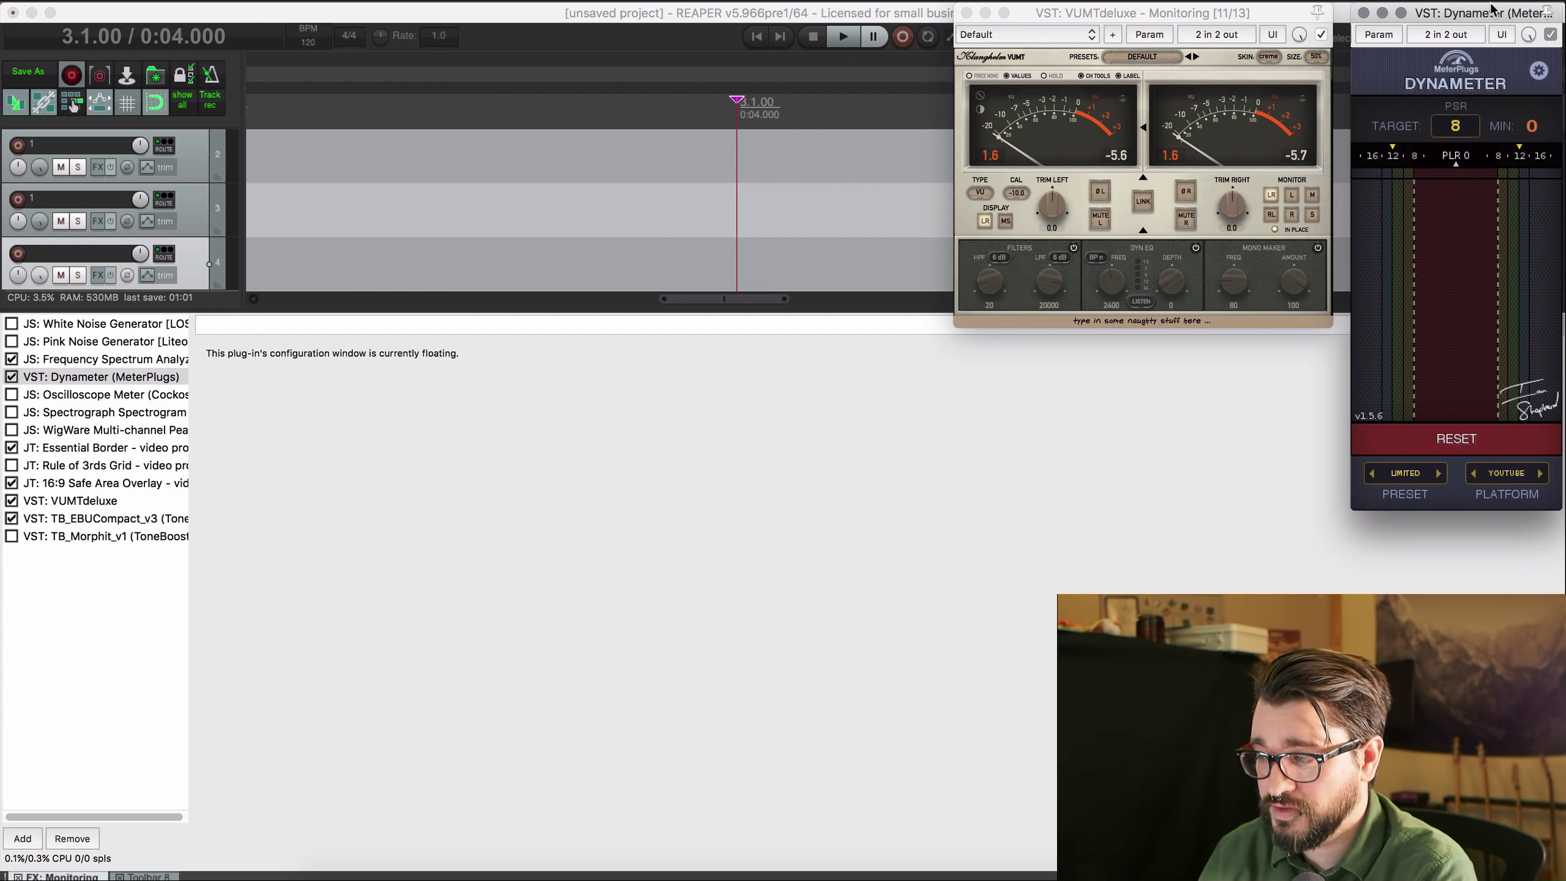
pyautogui.moveTo(1261, 21); pyautogui.dragTo(1278, 18)
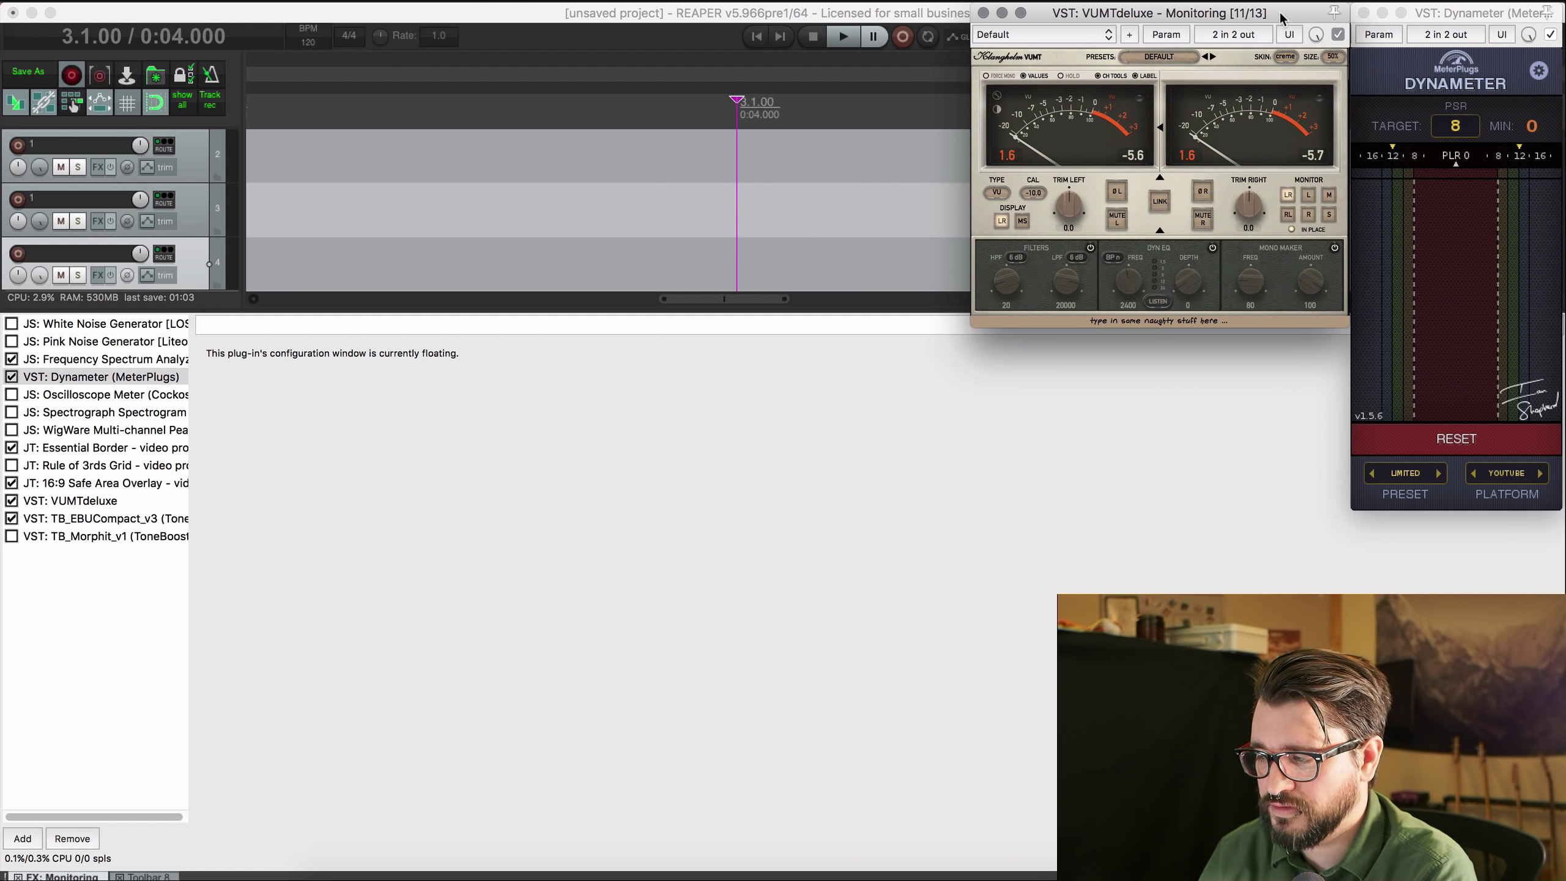
# Float the Frequency Spectrum Analyzer along the bottom, then float the TB_EBUCompact_v3 meter.
pyautogui.click(88, 359)
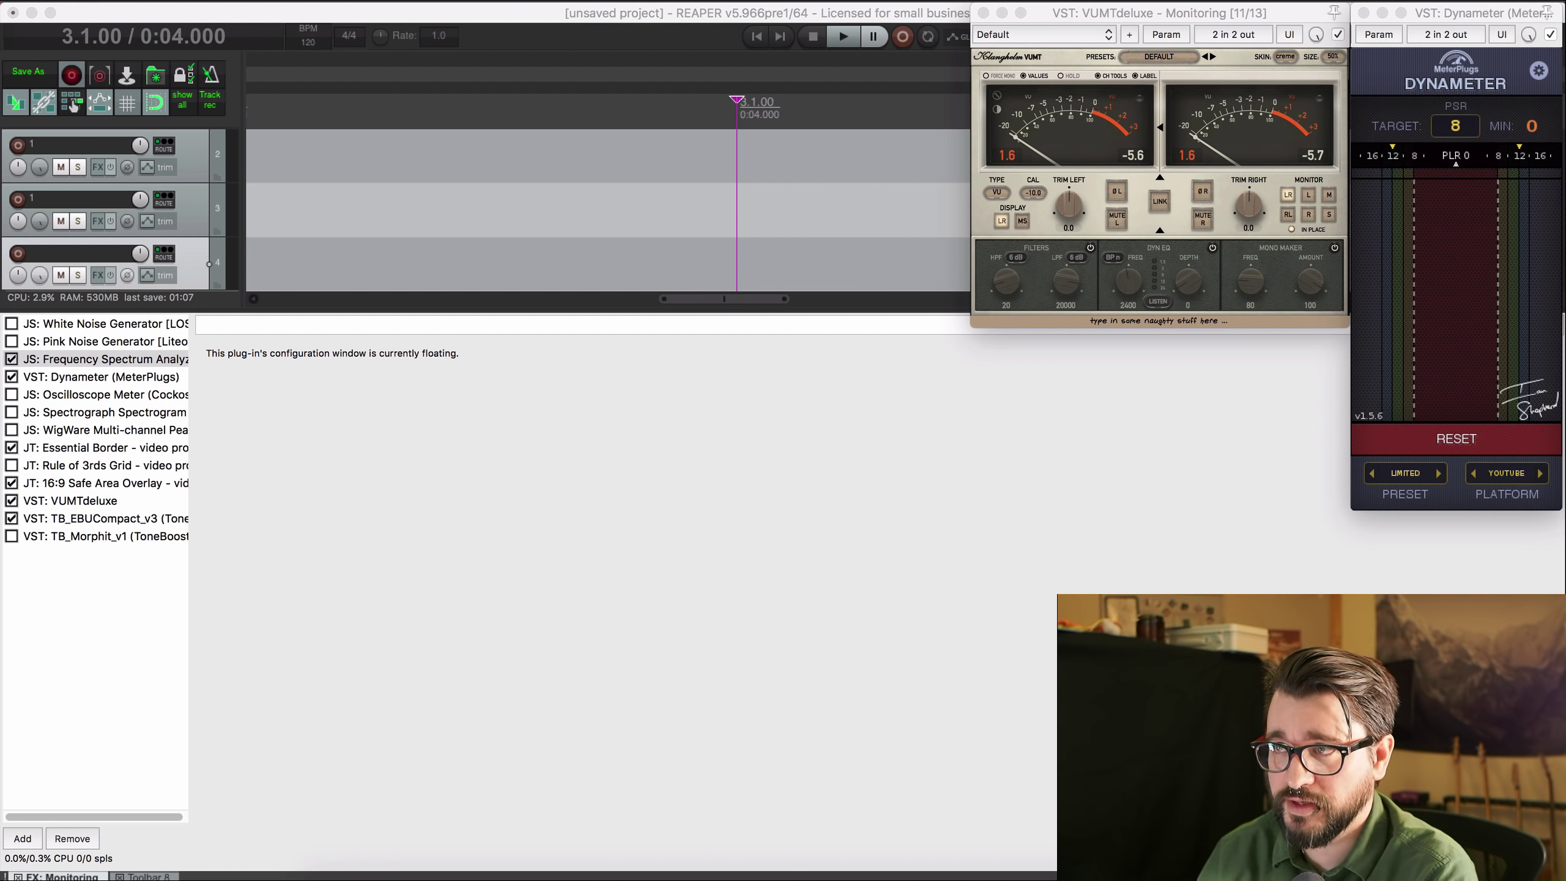
pyautogui.doubleClick(89, 359)
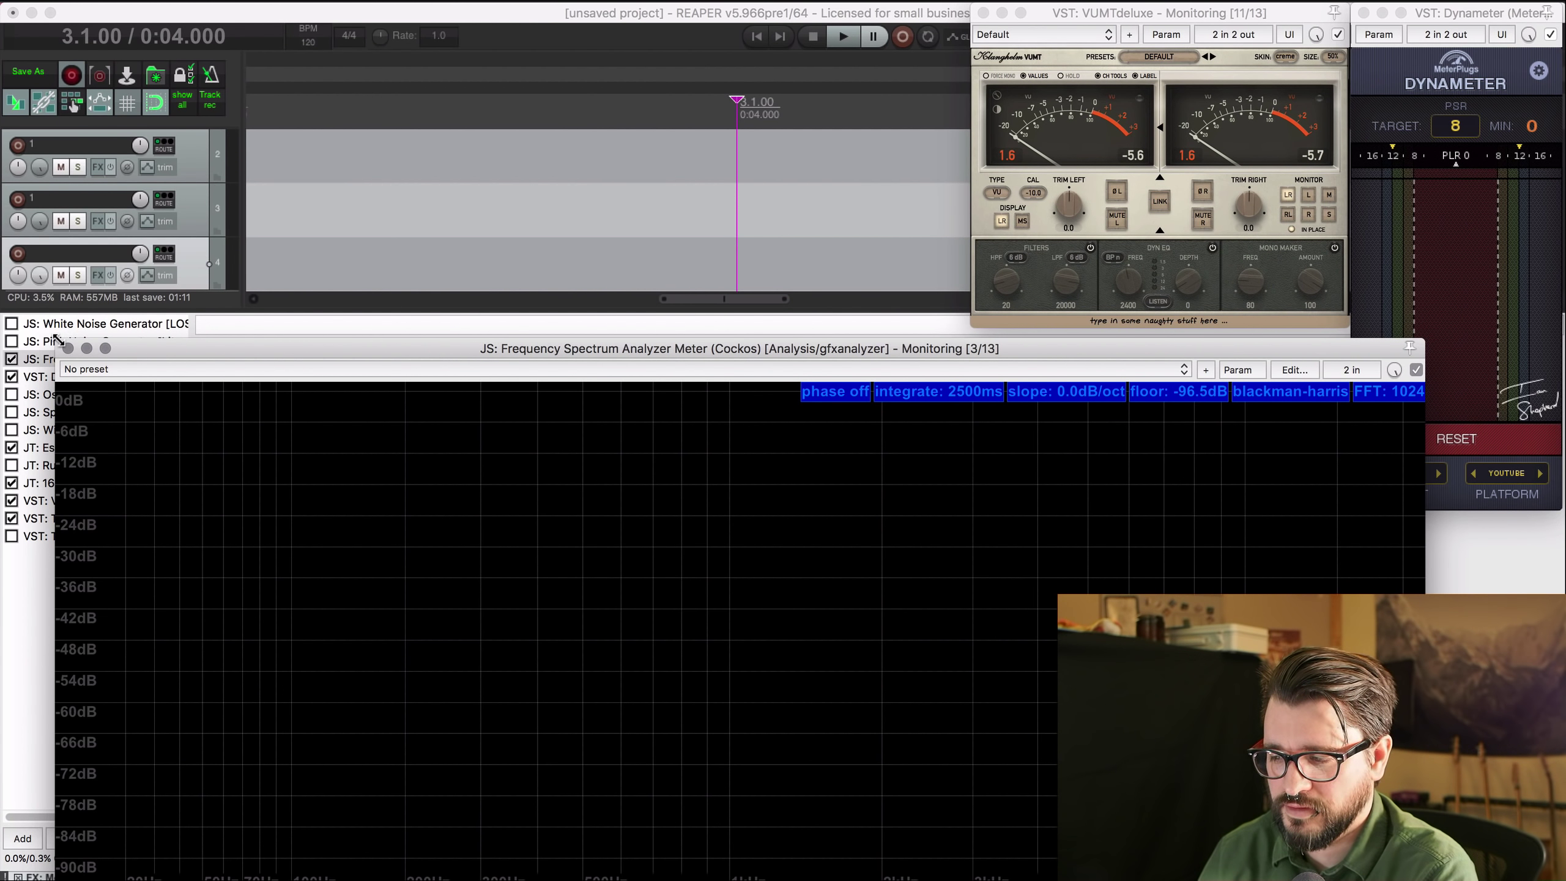
pyautogui.moveTo(55, 337); pyautogui.dragTo(511, 656)
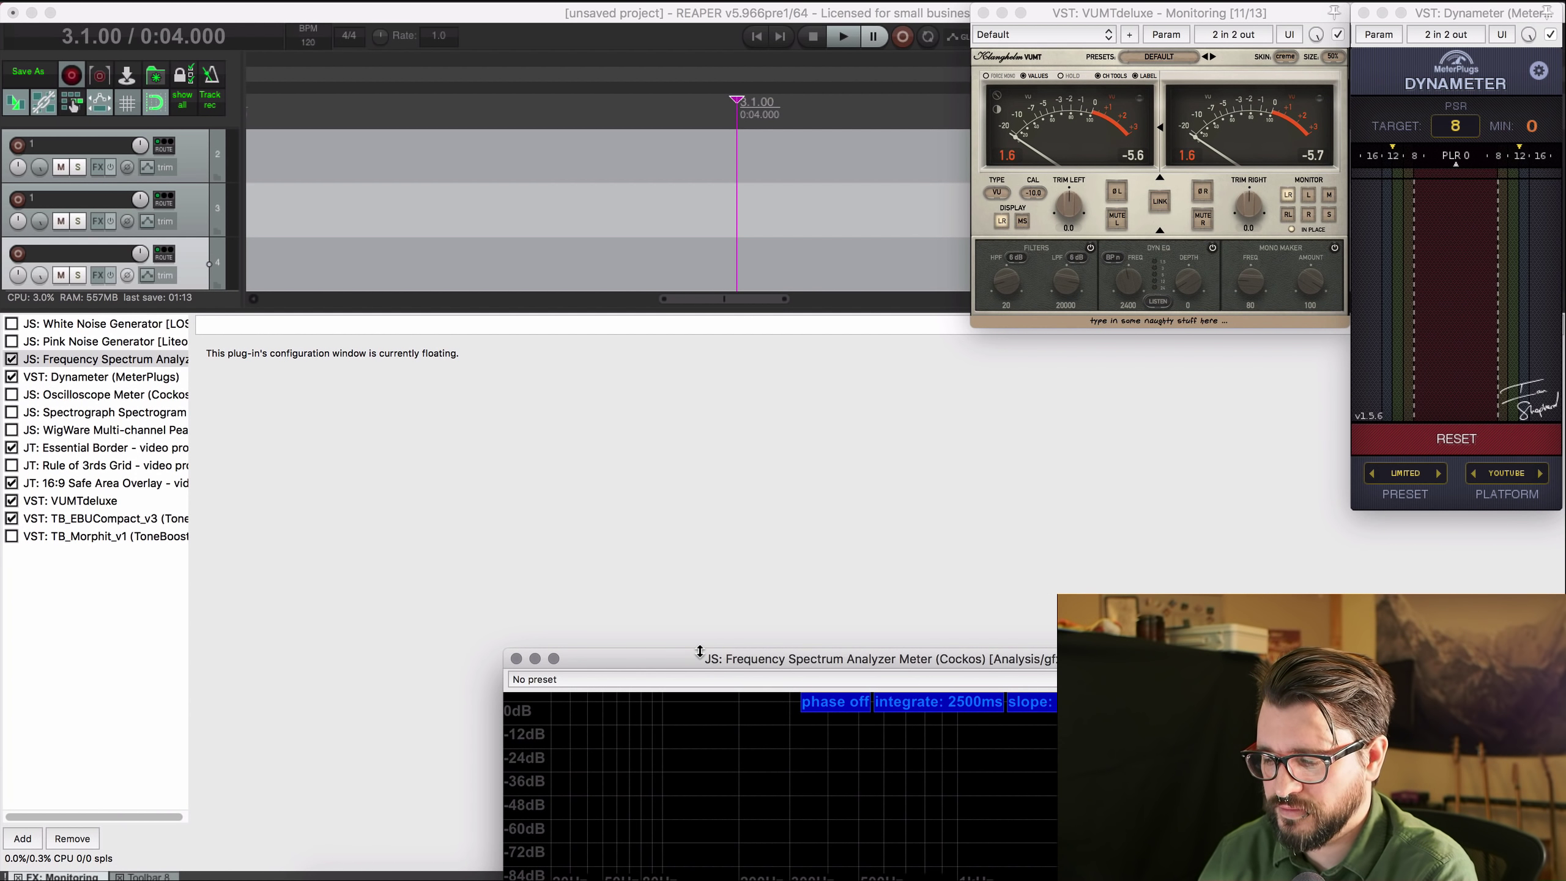
pyautogui.moveTo(700, 653); pyautogui.dragTo(847, 659)
pyautogui.doubleClick(93, 519)
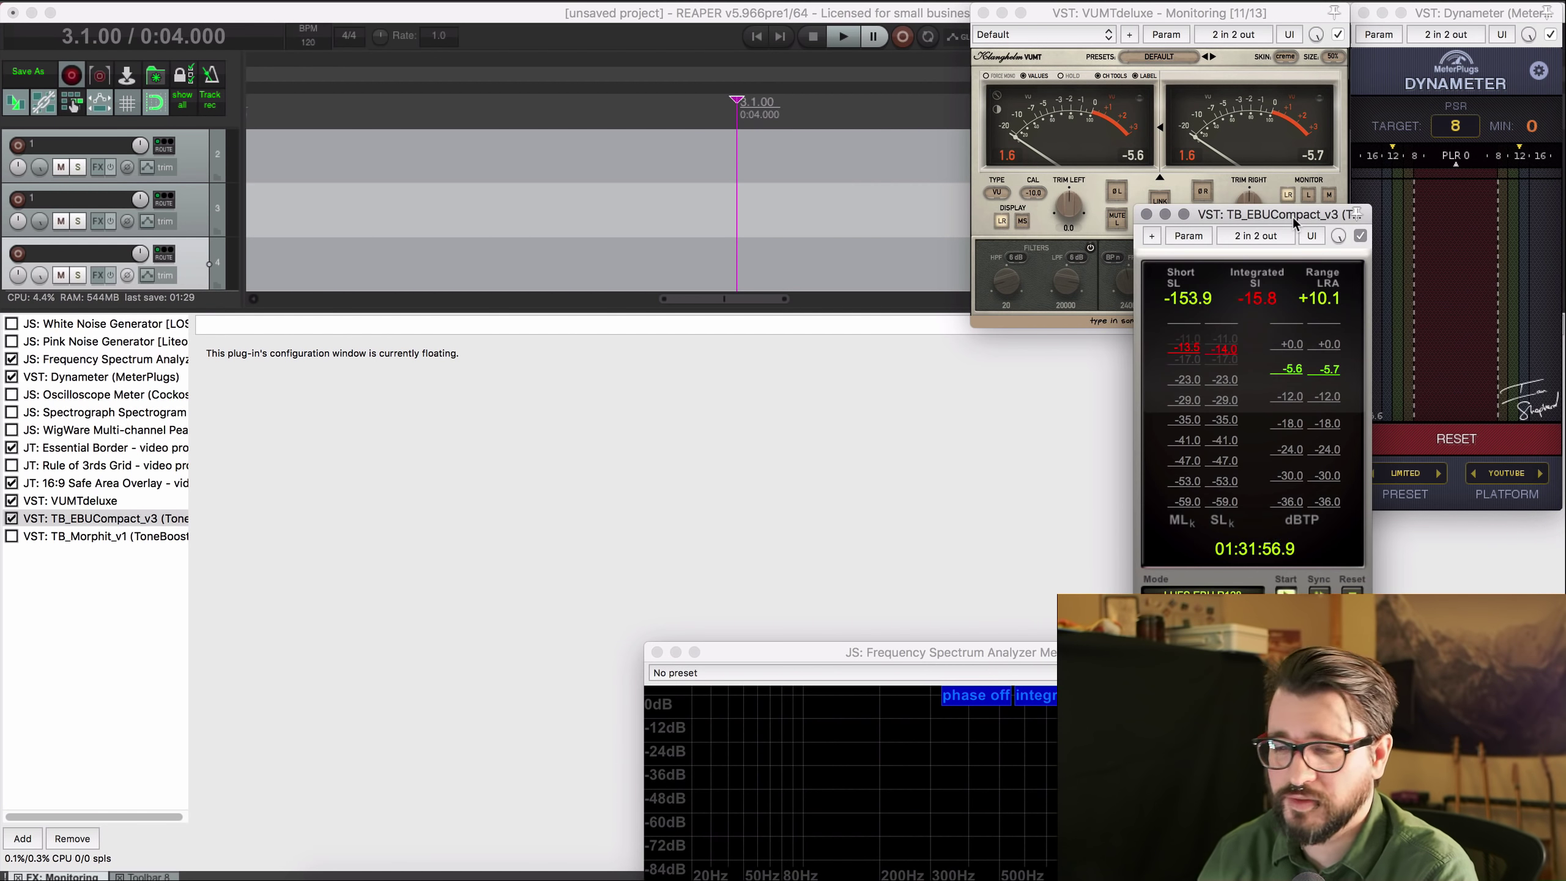
# Close the monitoring FX panel and dock the mixer under the tracks, sized to show five tracks.
pyautogui.click(469, 177)
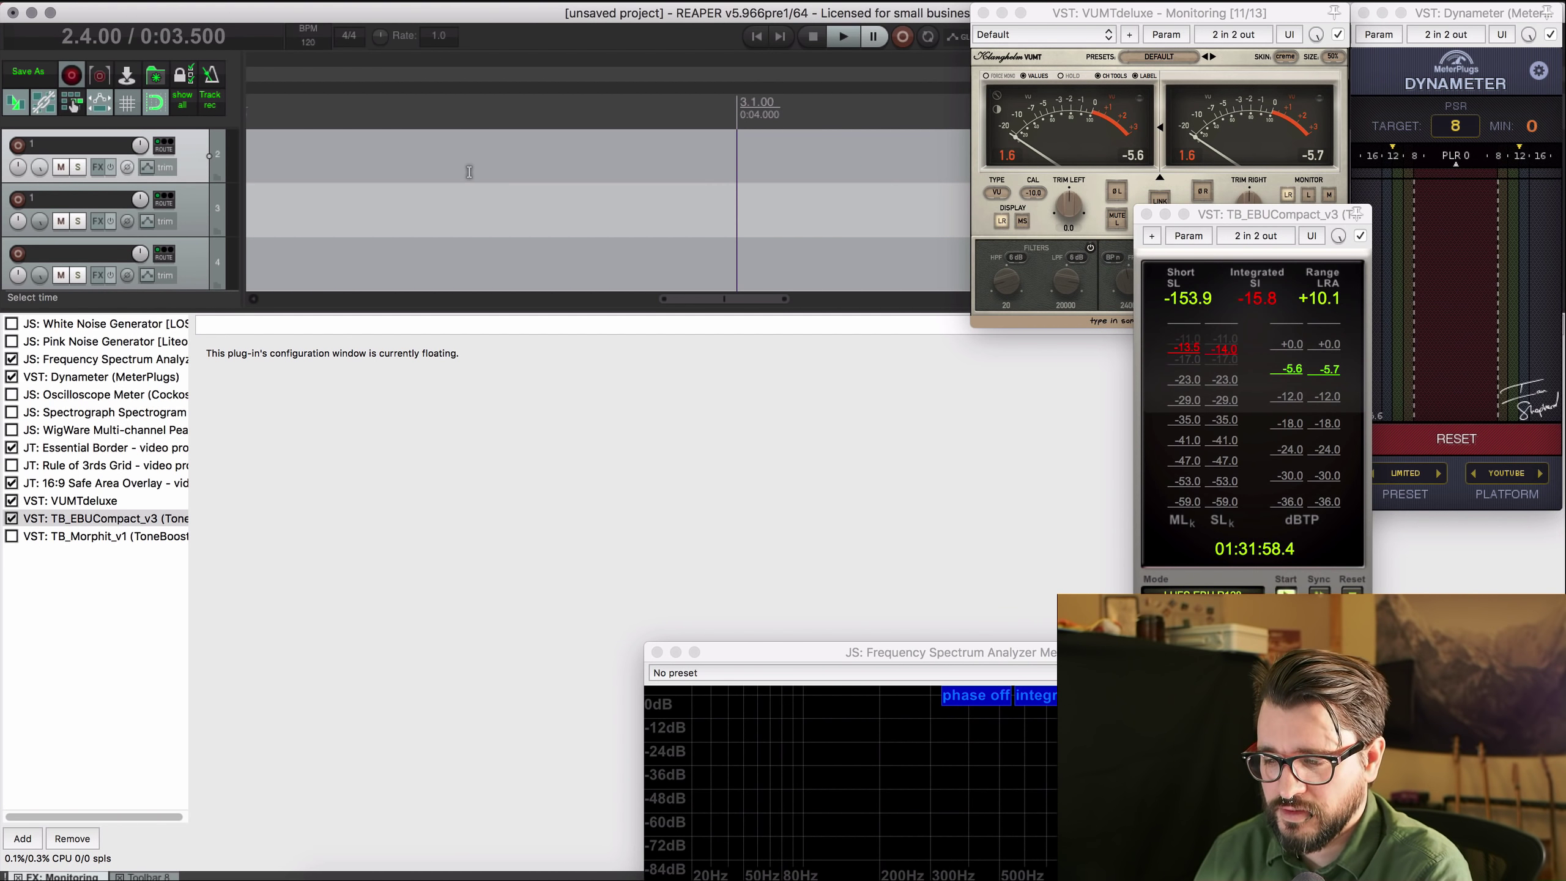
pyautogui.click(17, 876)
pyautogui.click(19, 876)
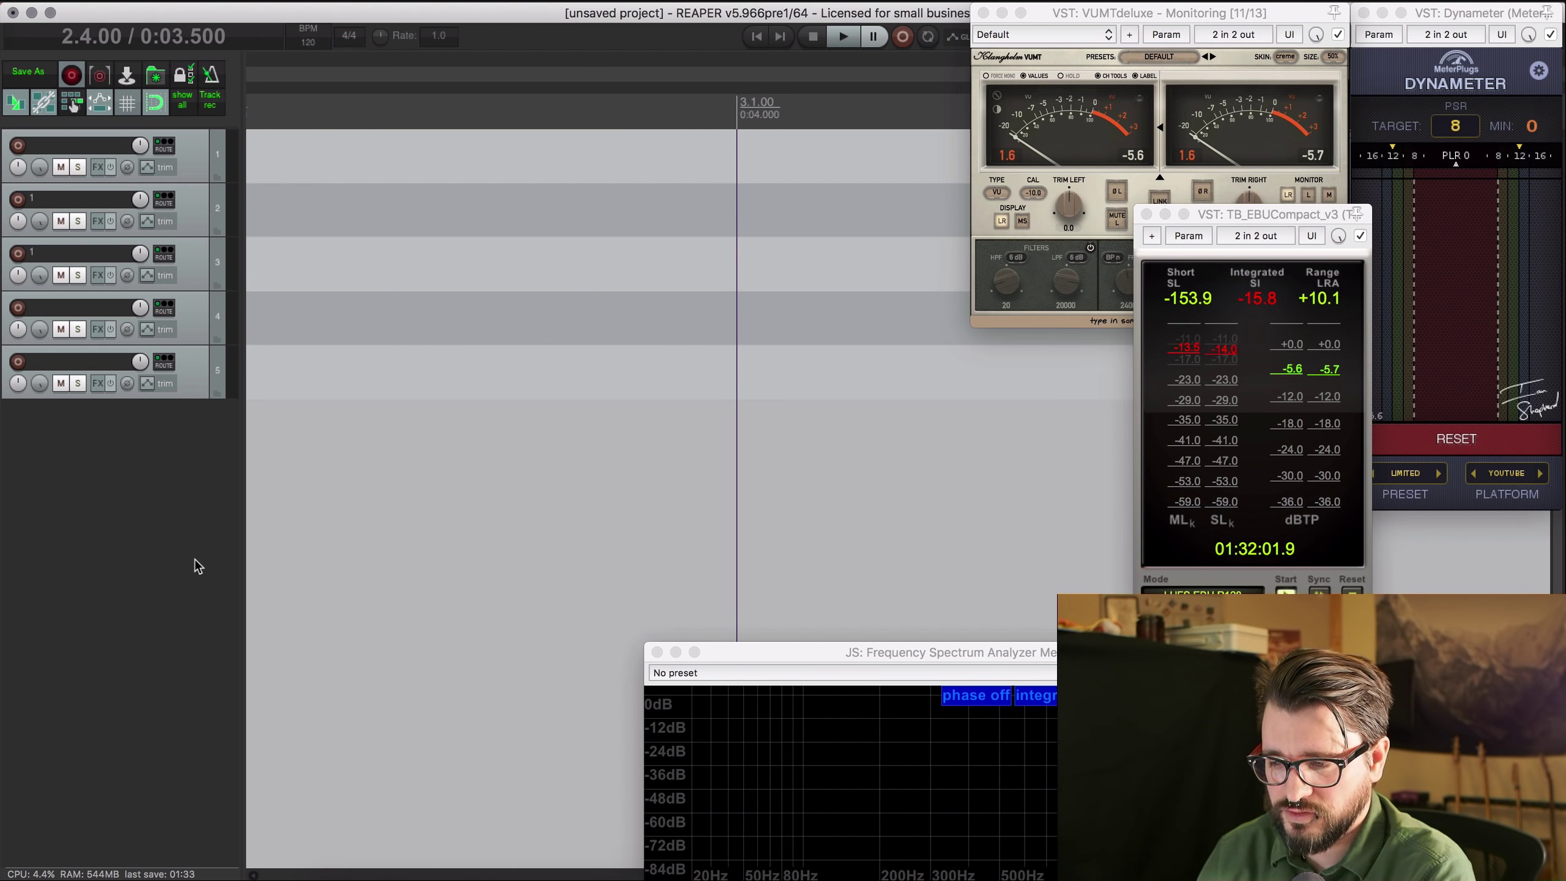
pyautogui.press('super+m')
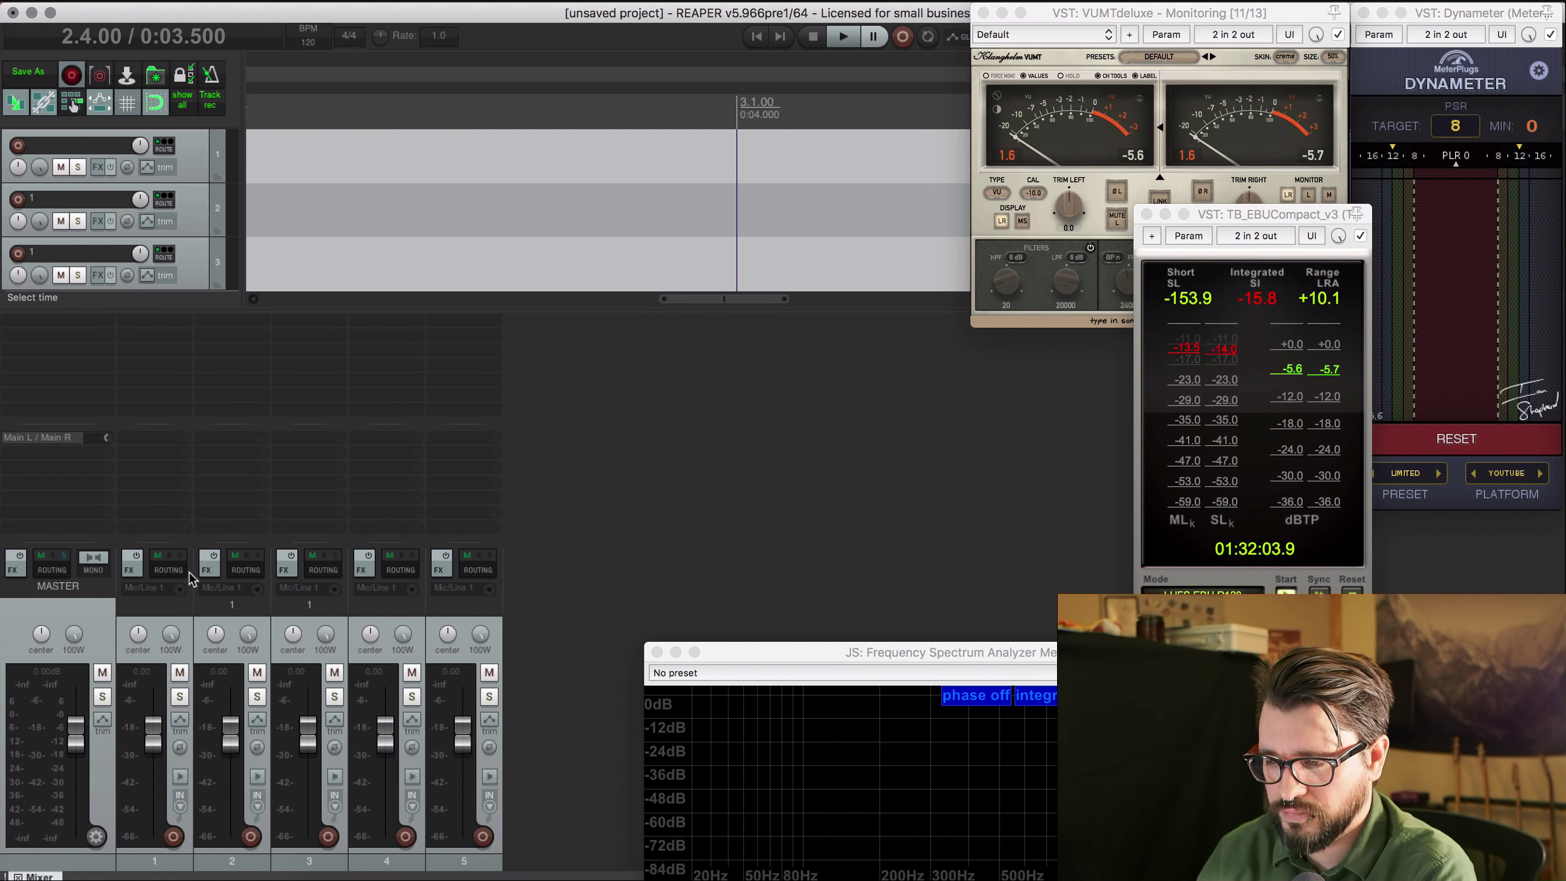
pyautogui.moveTo(279, 310); pyautogui.dragTo(266, 427)
pyautogui.click(56, 632)
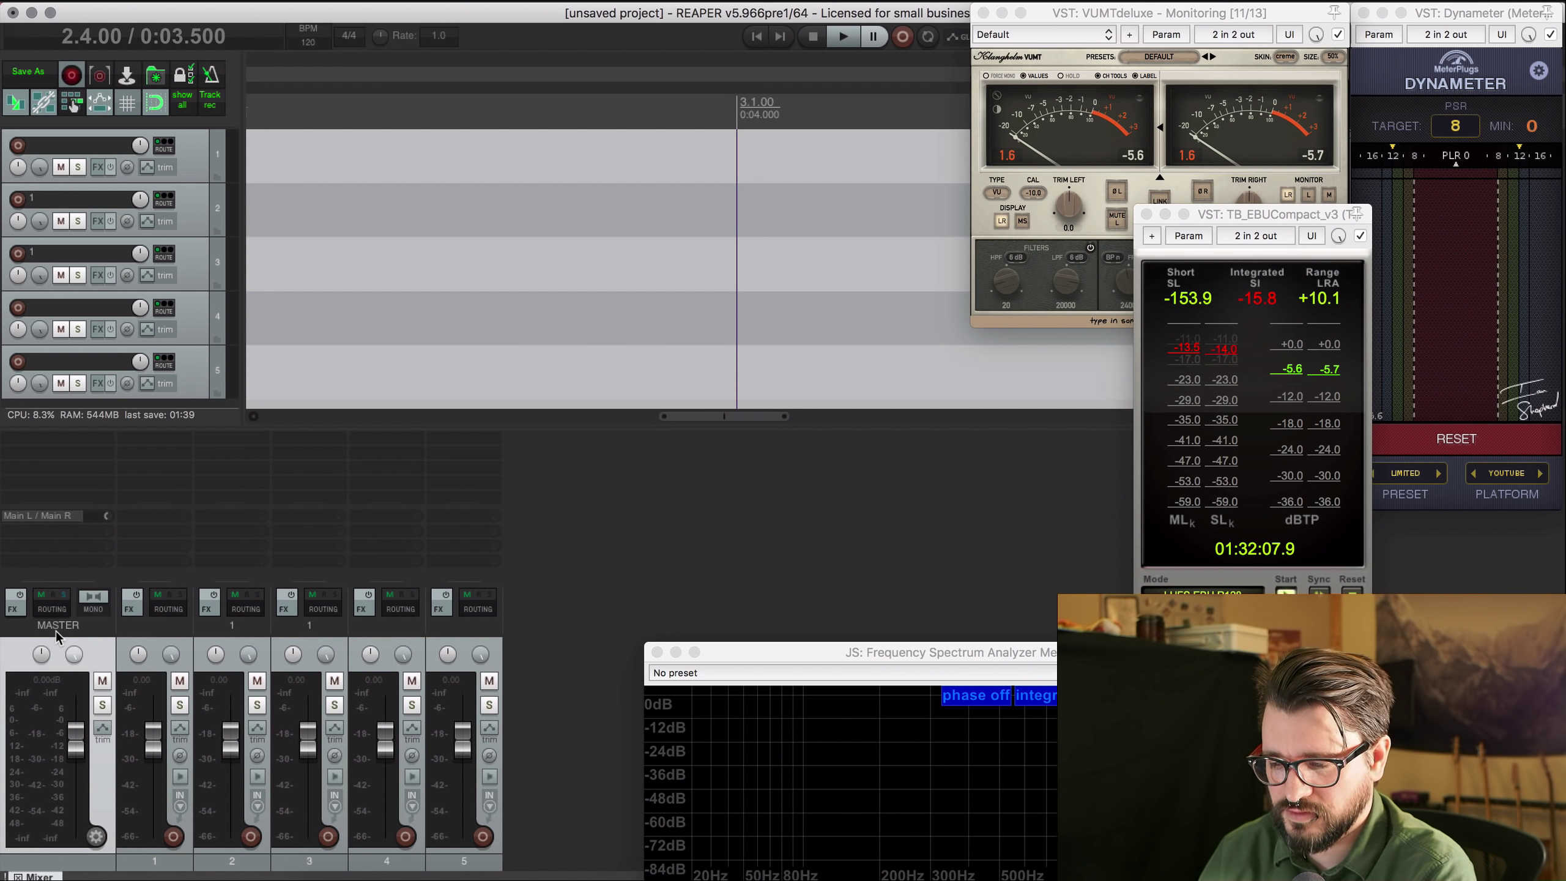
pyautogui.rightClick(54, 640)
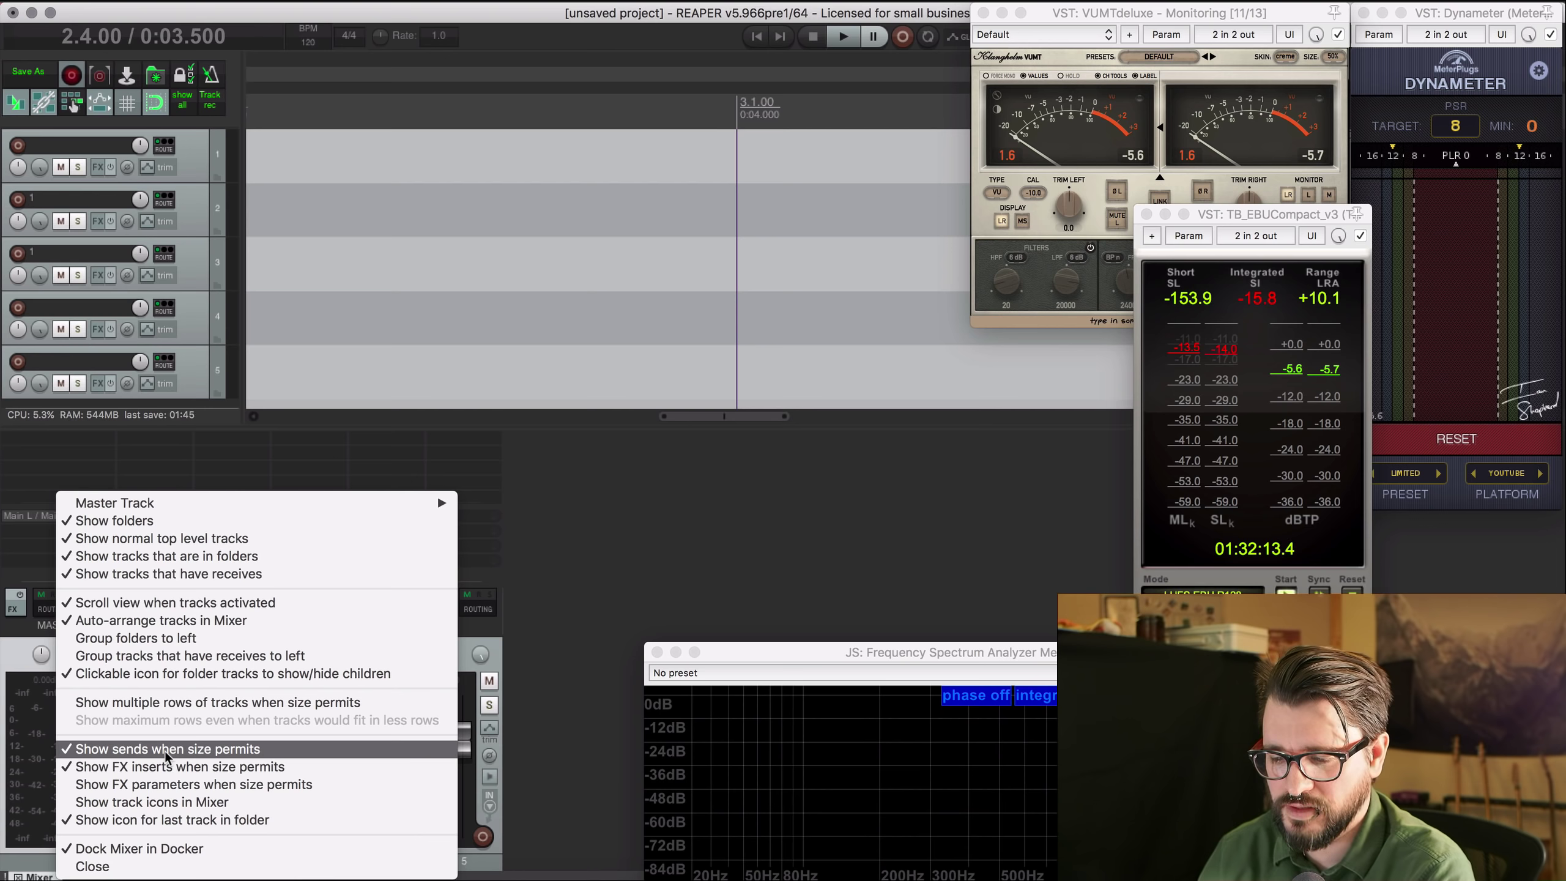
pyautogui.click(138, 749)
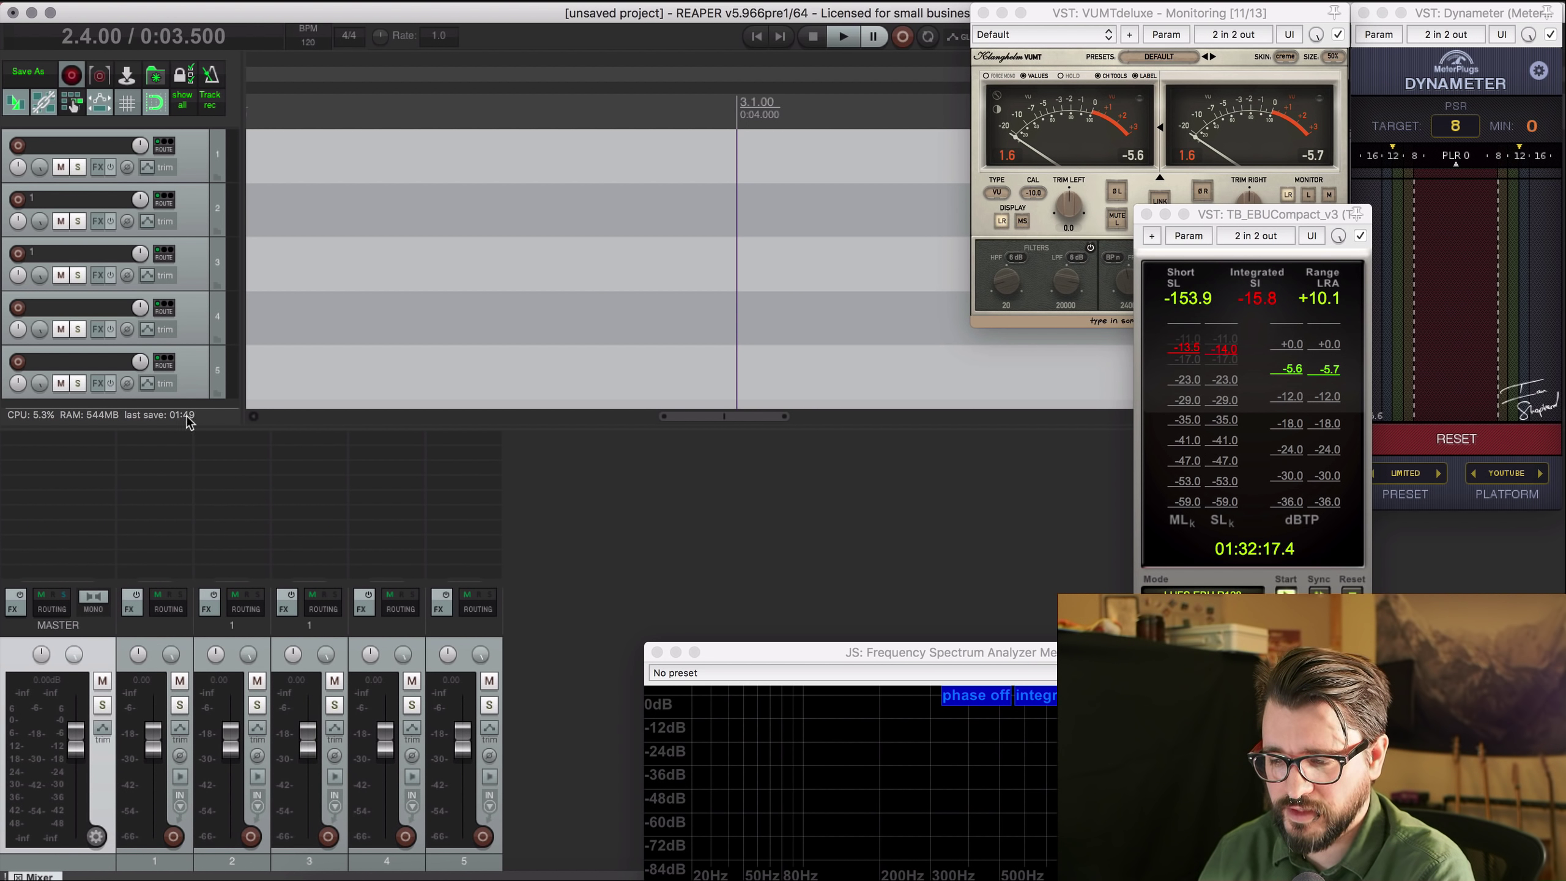
# Select track 2 in the arrange view and open the View menu.
pyautogui.click(548, 524)
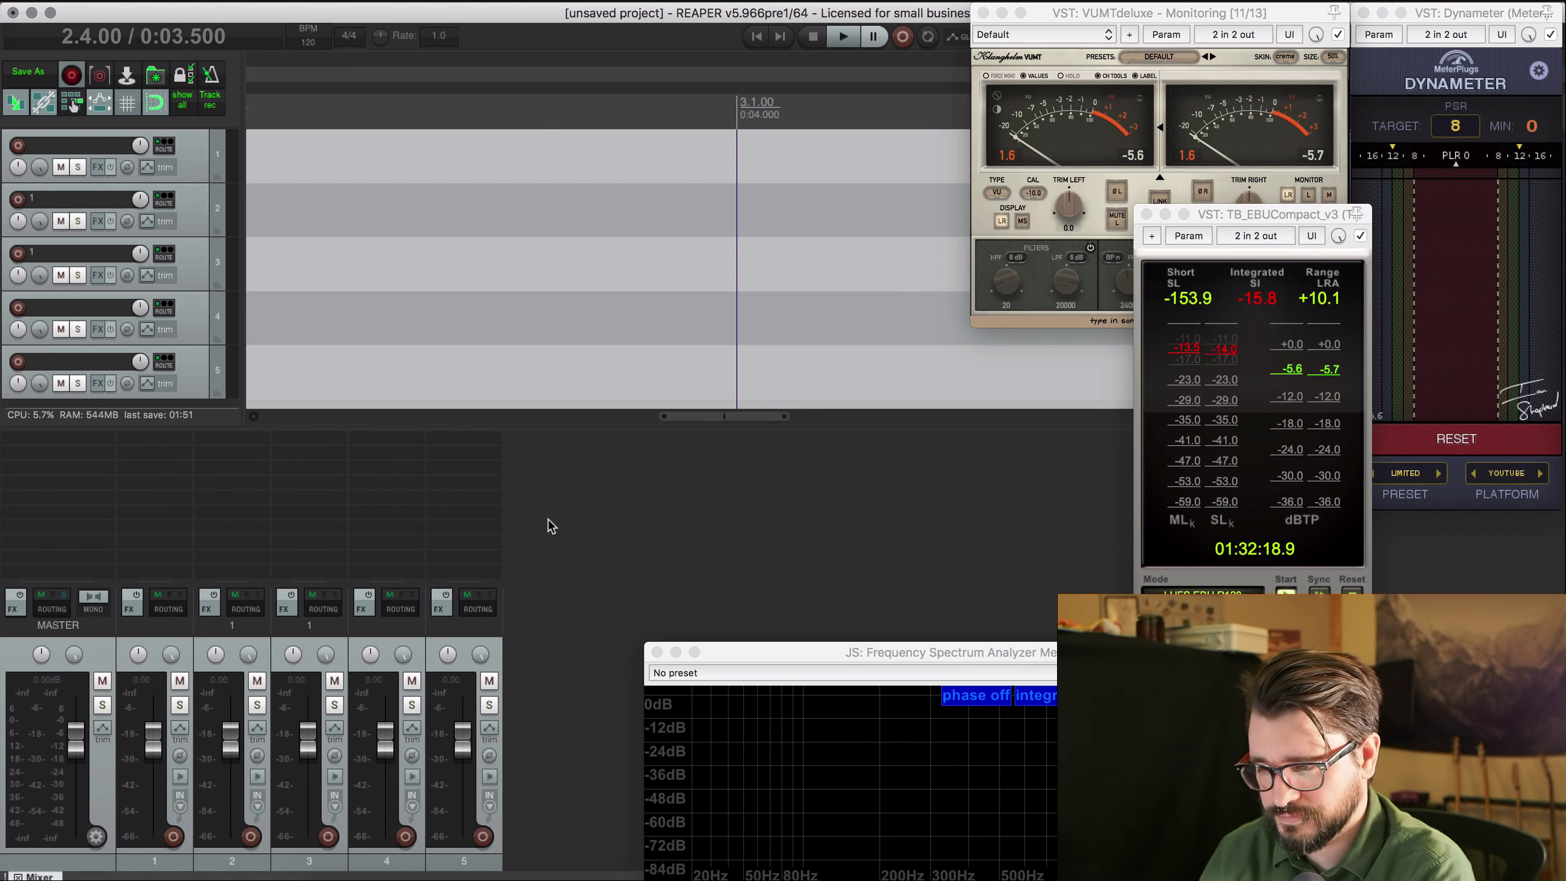
pyautogui.click(526, 191)
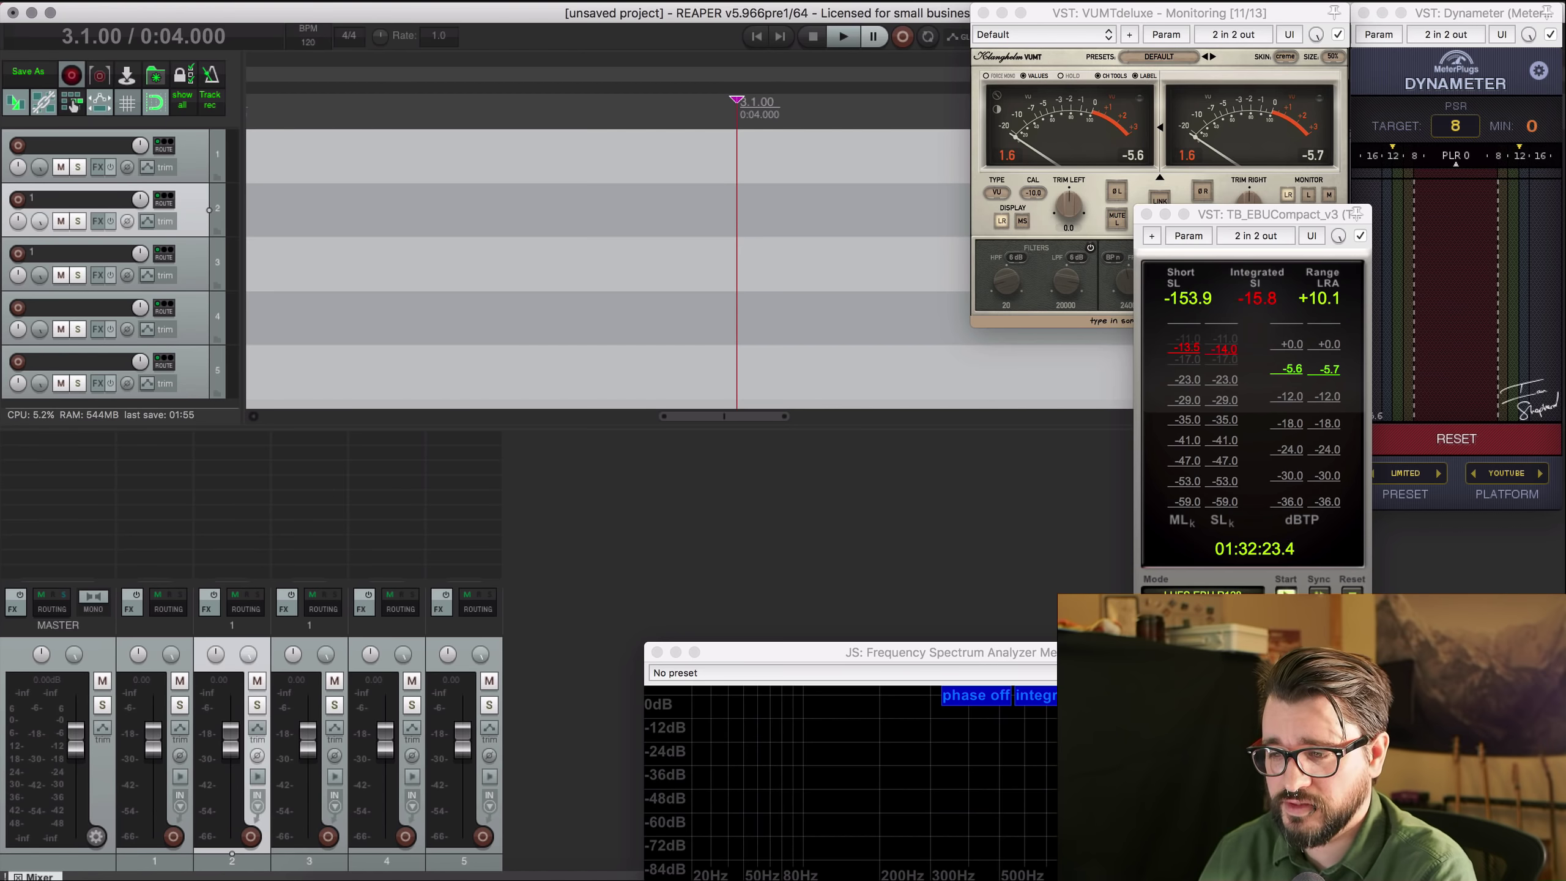
pyautogui.click(210, 2)
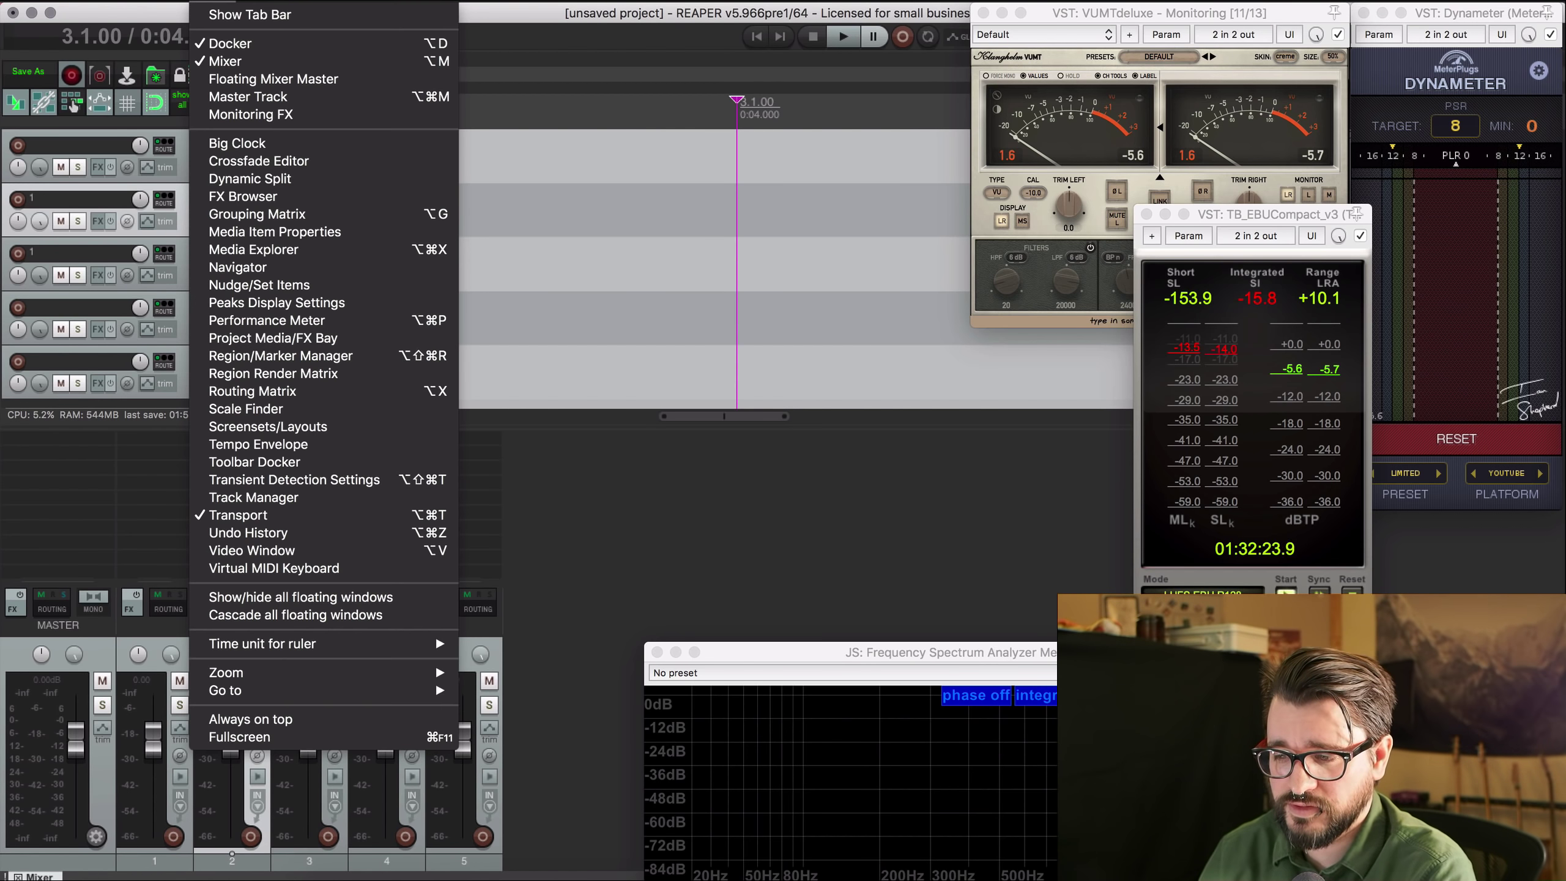
# Open Screensets/Layouts on the Windows tab and select the 'mastering' screenset.
pyautogui.click(325, 428)
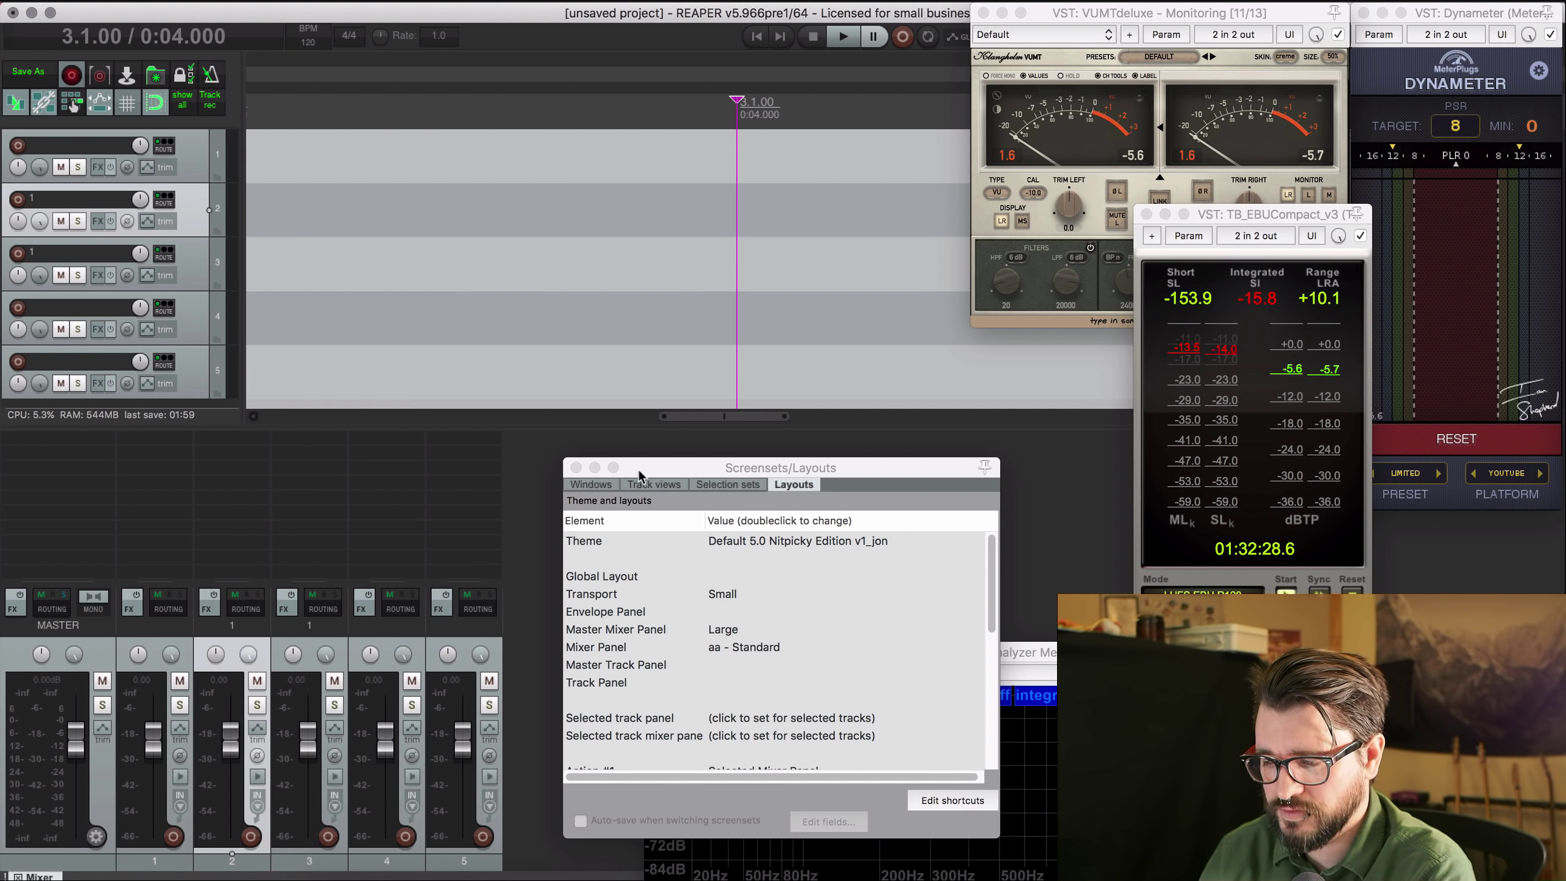
pyautogui.click(600, 485)
pyautogui.moveTo(671, 471); pyautogui.dragTo(580, 274)
pyautogui.click(566, 379)
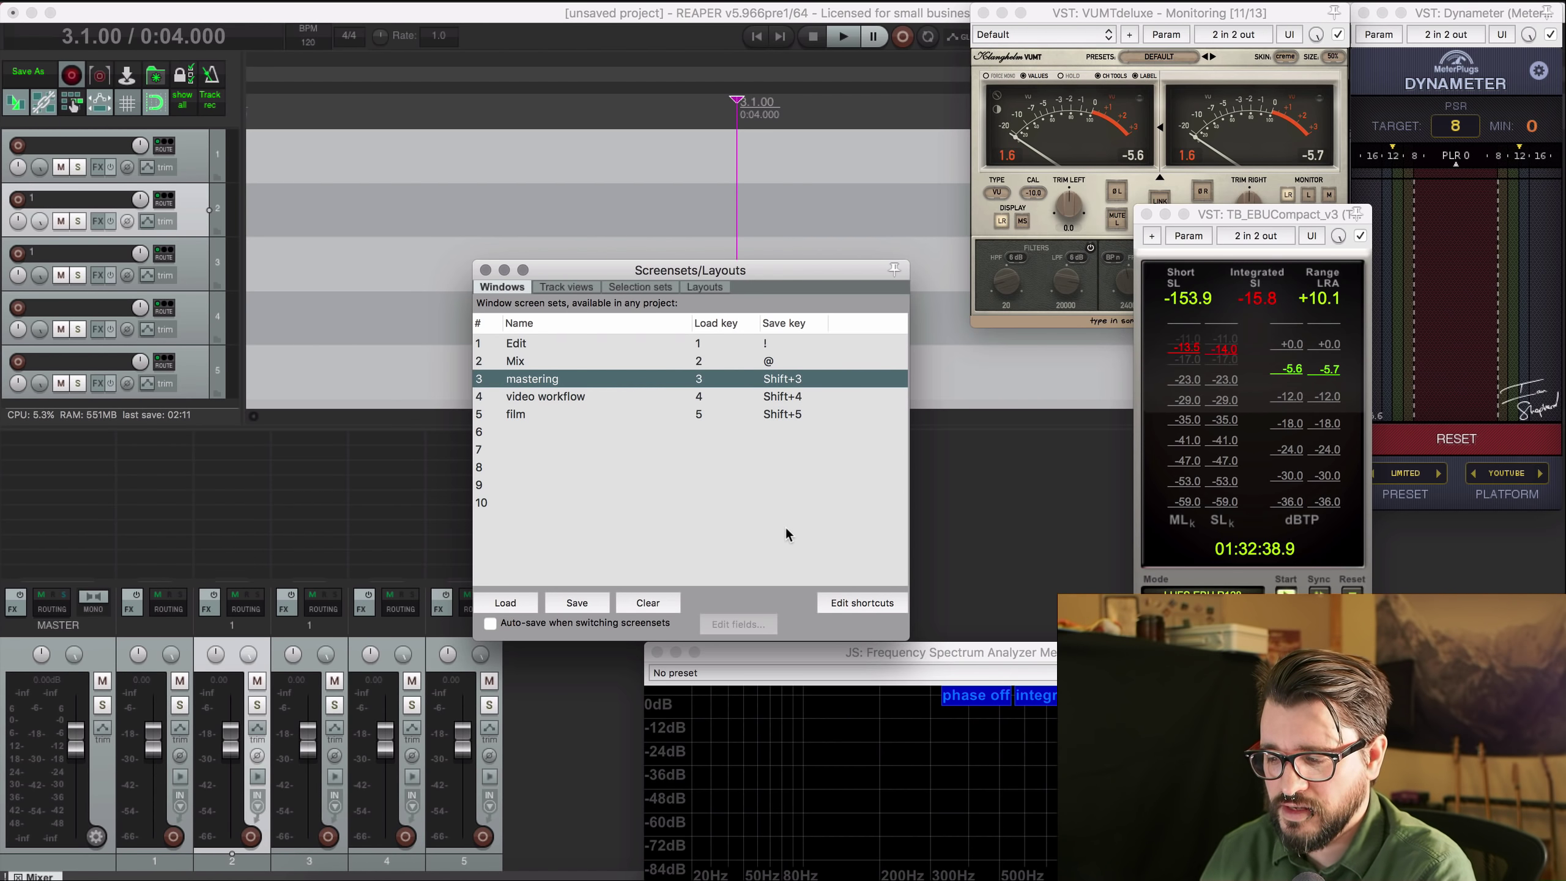
# Review the screenset action shortcuts, close the Actions list, and reselect 'mastering'.
pyautogui.click(850, 602)
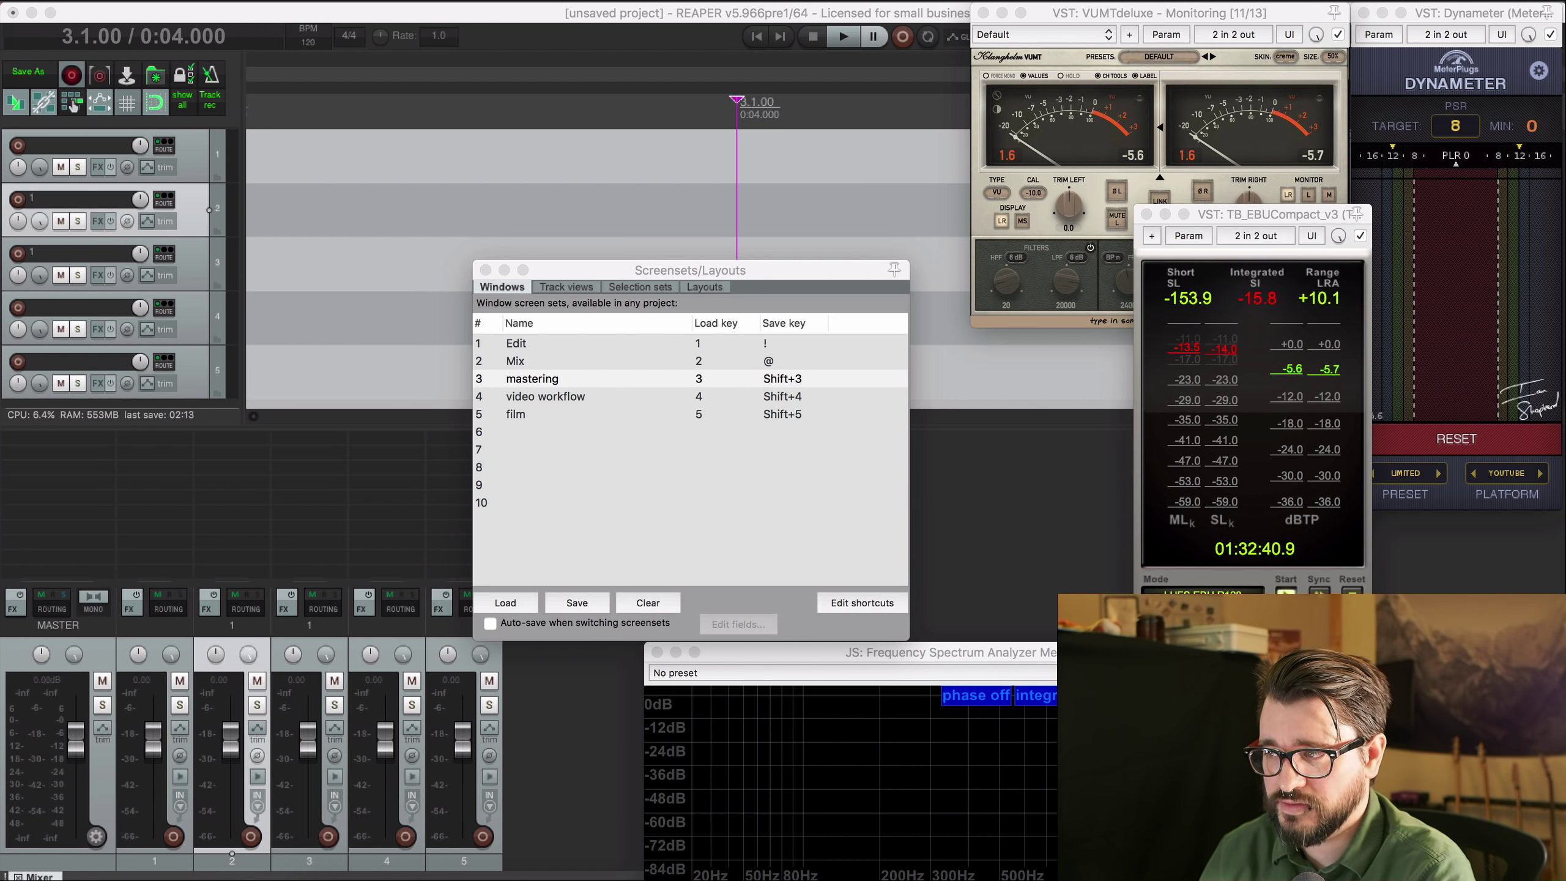
pyautogui.moveTo(935, 120); pyautogui.dragTo(1101, 176)
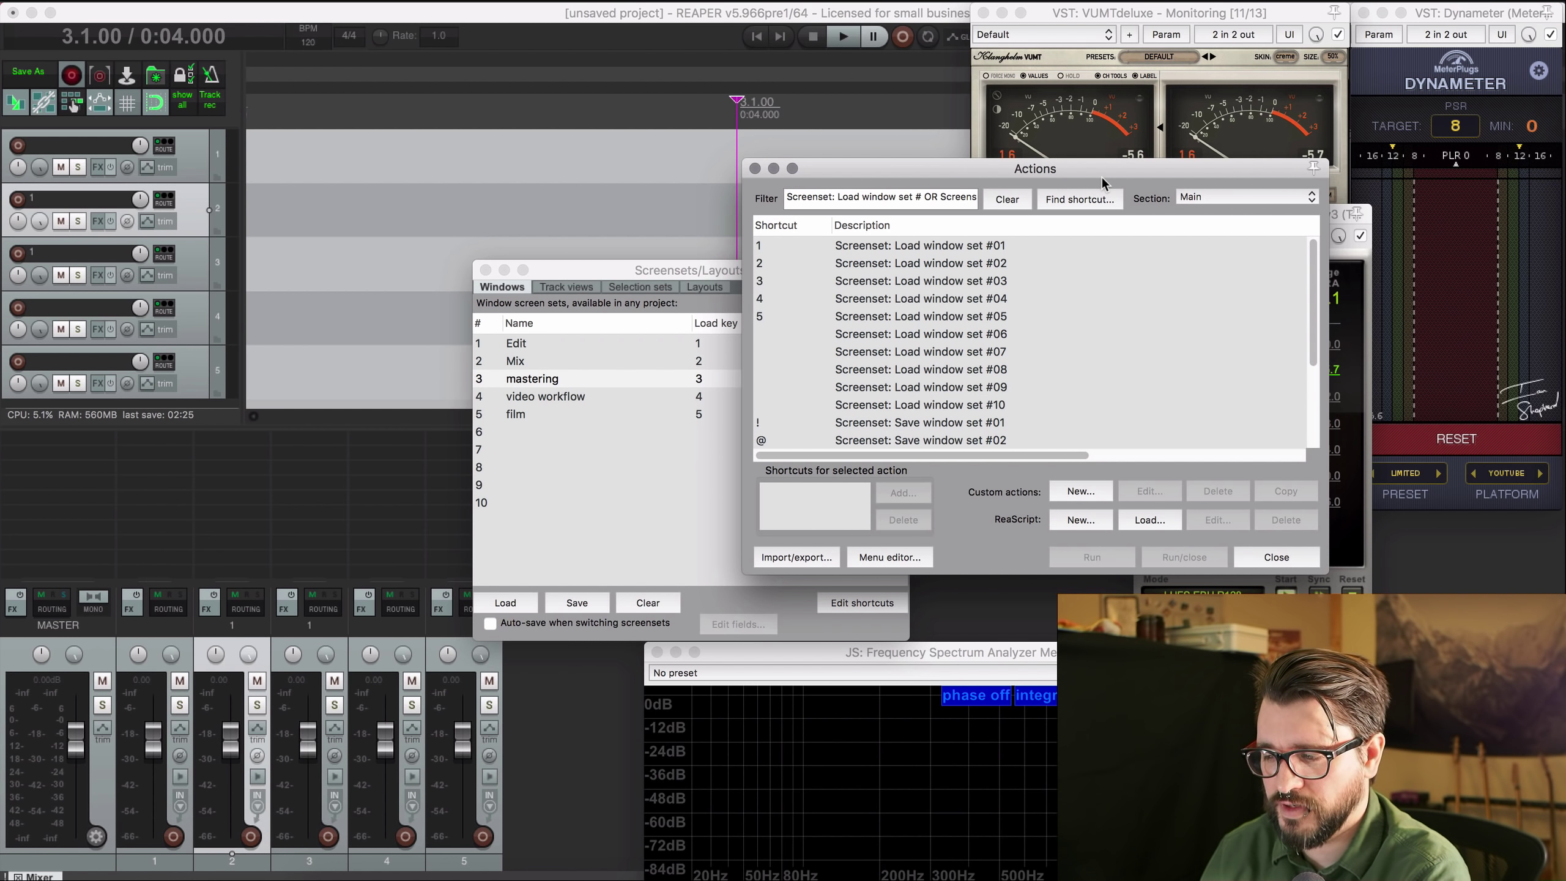
pyautogui.scroll(-2, 954, 367)
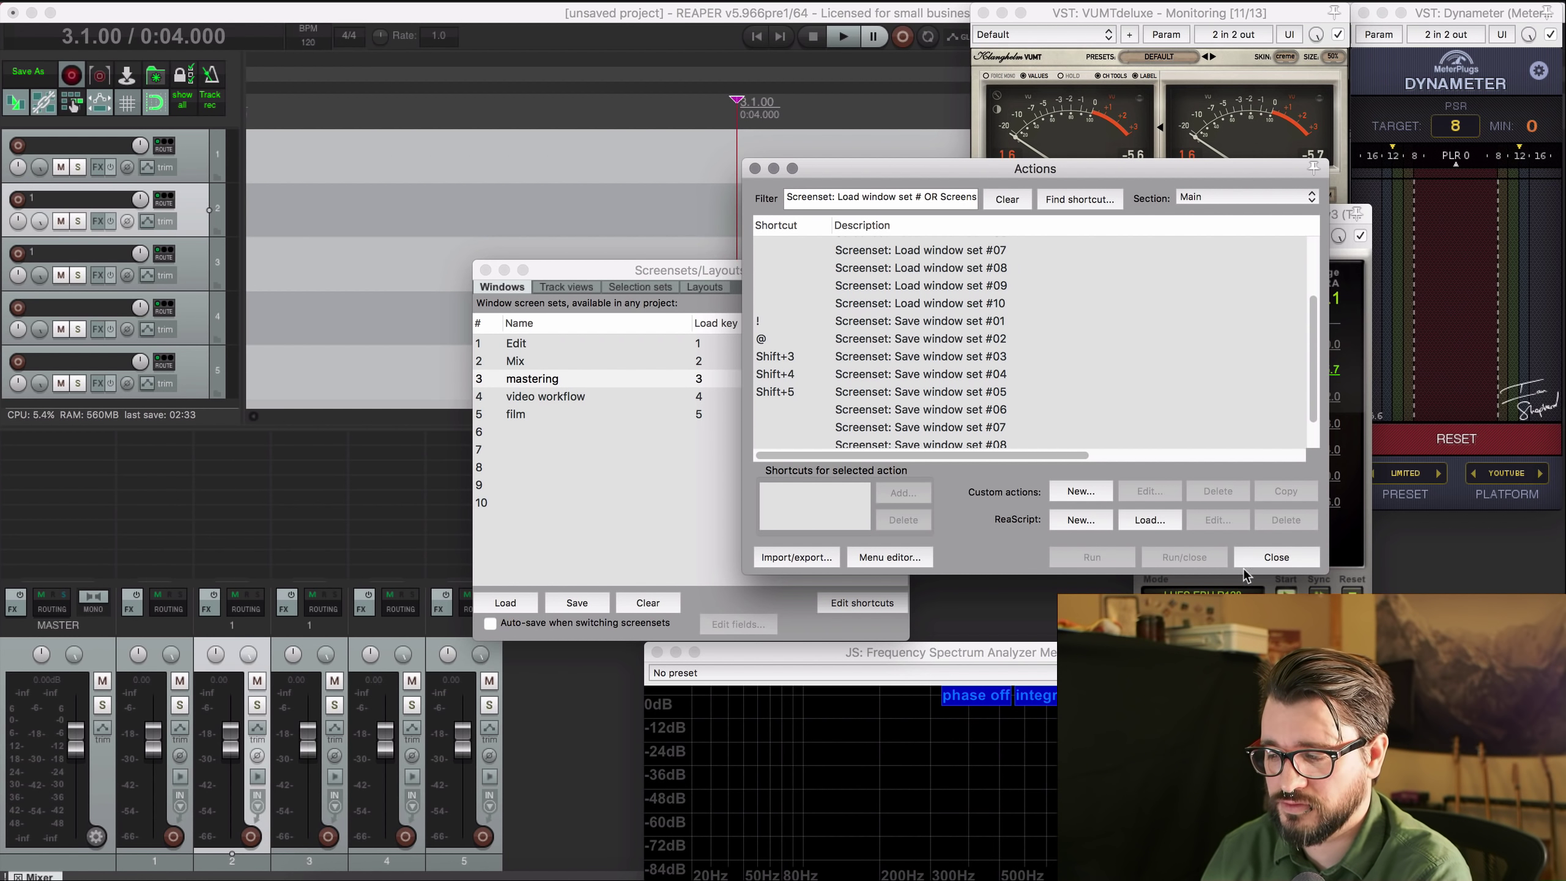
pyautogui.click(1258, 558)
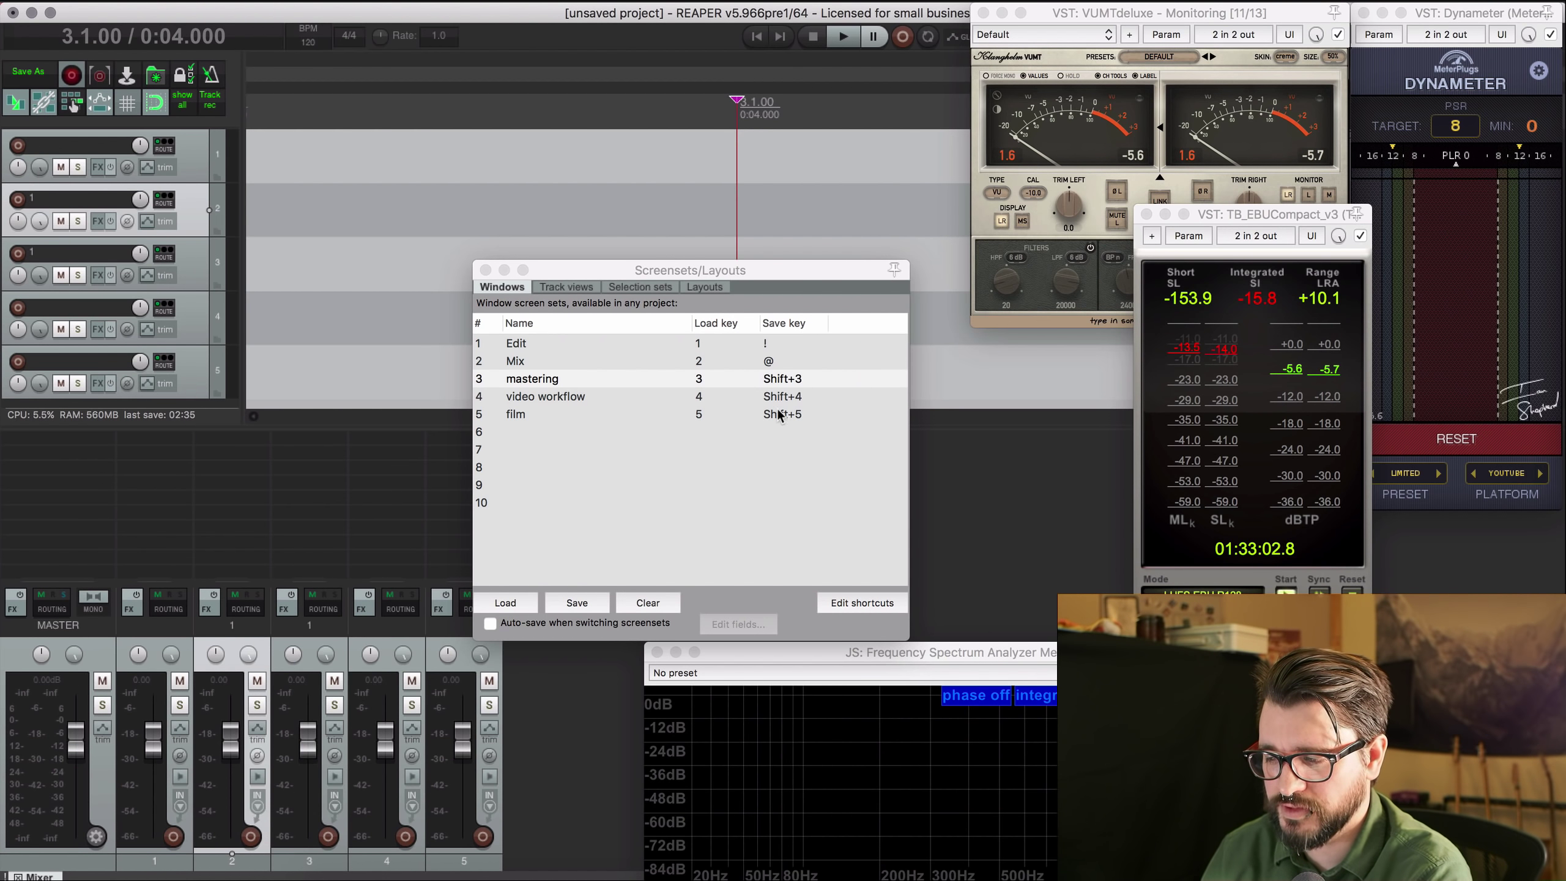
pyautogui.moveTo(748, 271); pyautogui.dragTo(742, 271)
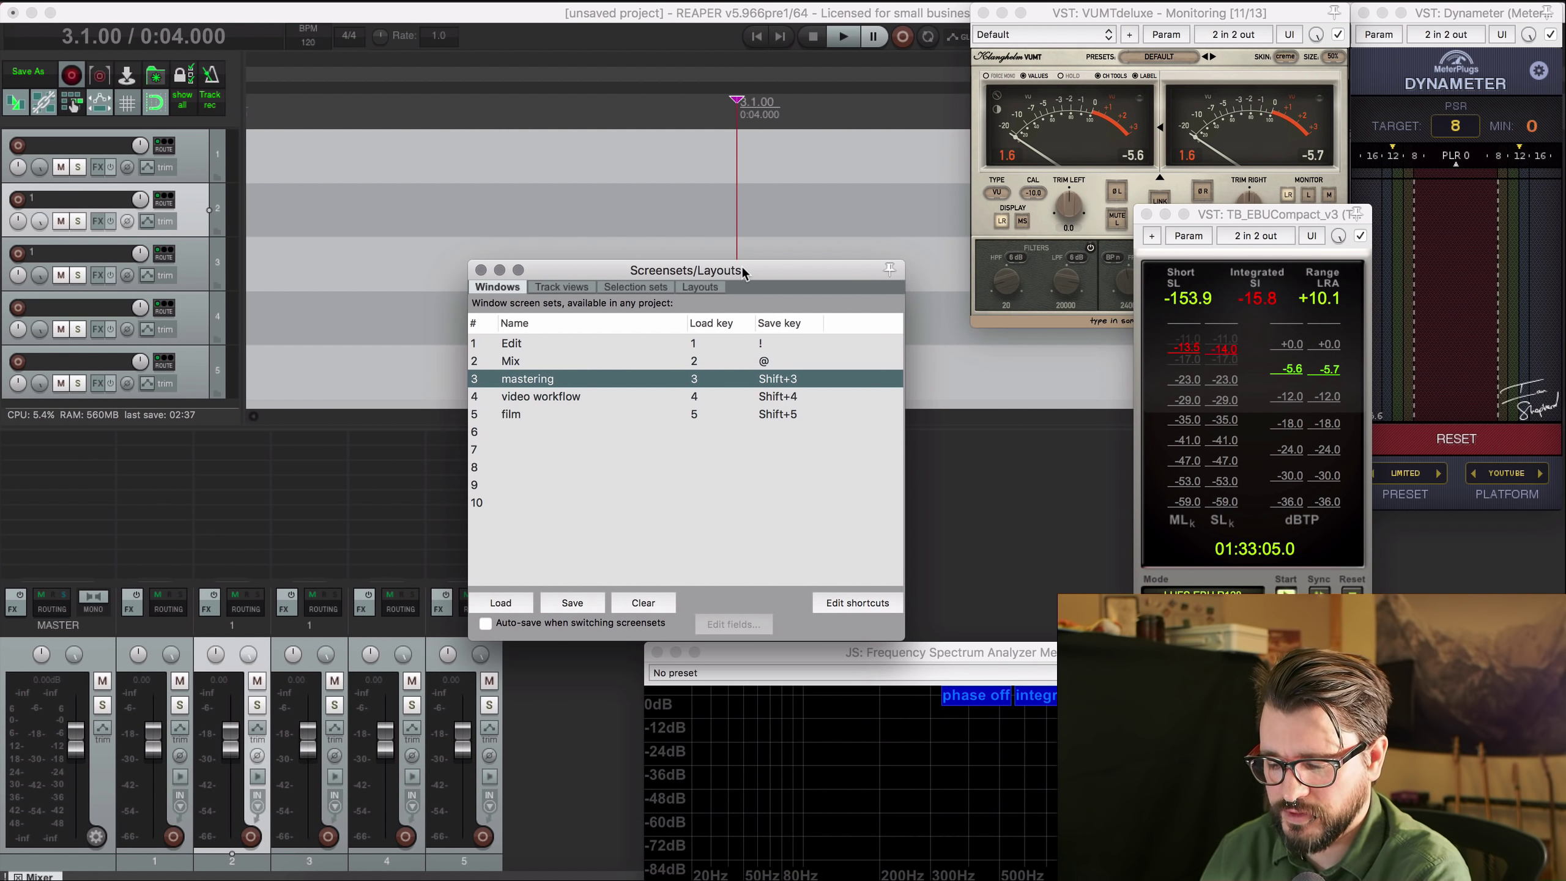
# Save the layout with Shift+3 as screenset 3 'mastering', then load Edit with 1.
pyautogui.hotkey('shift', '3')
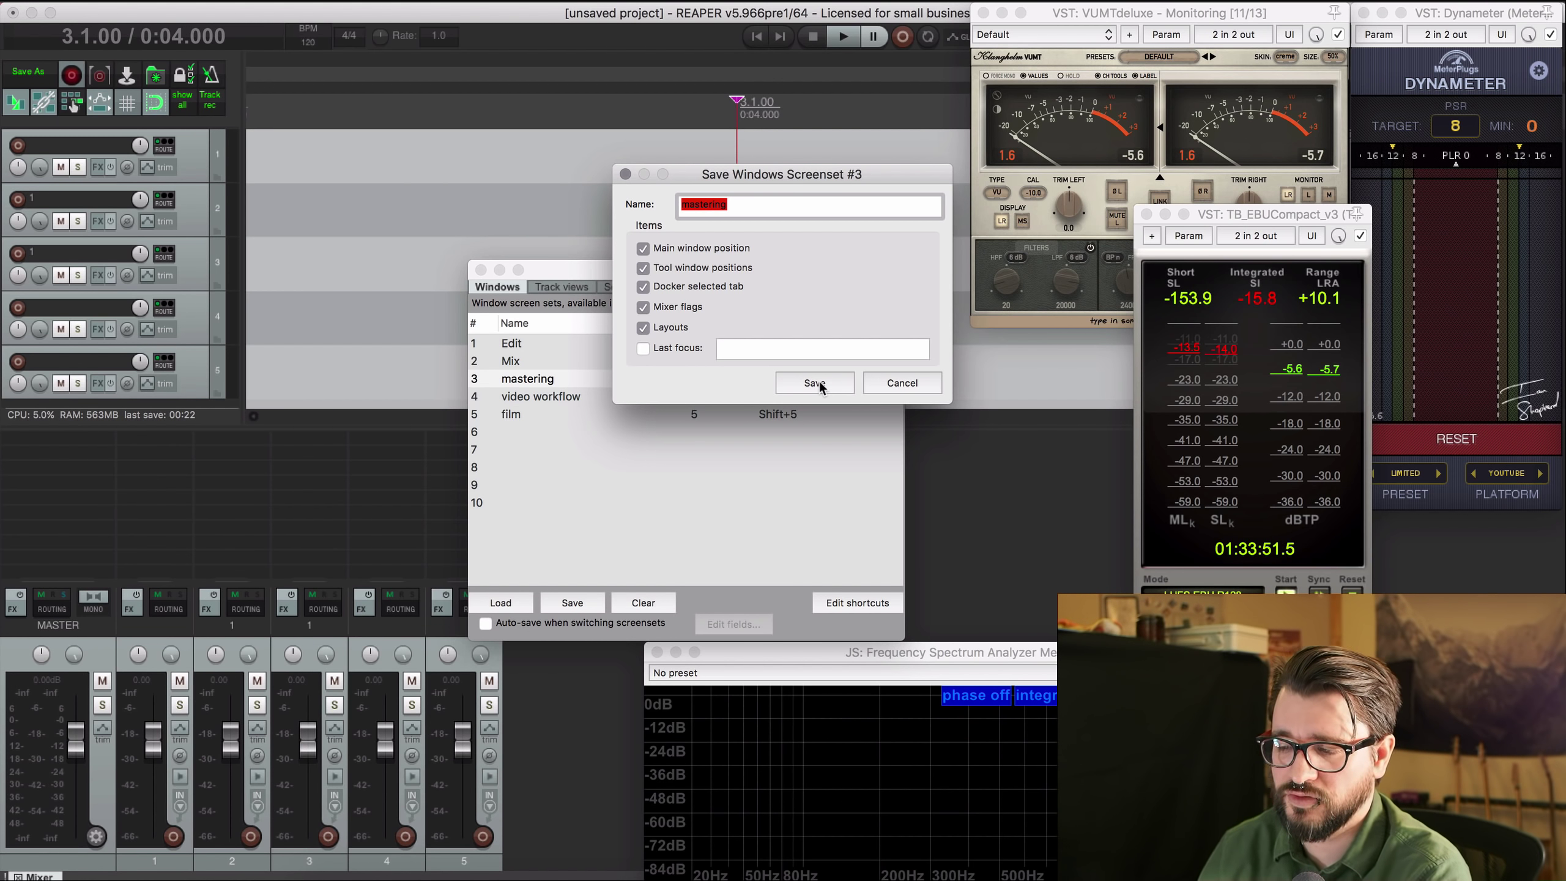
pyautogui.click(814, 383)
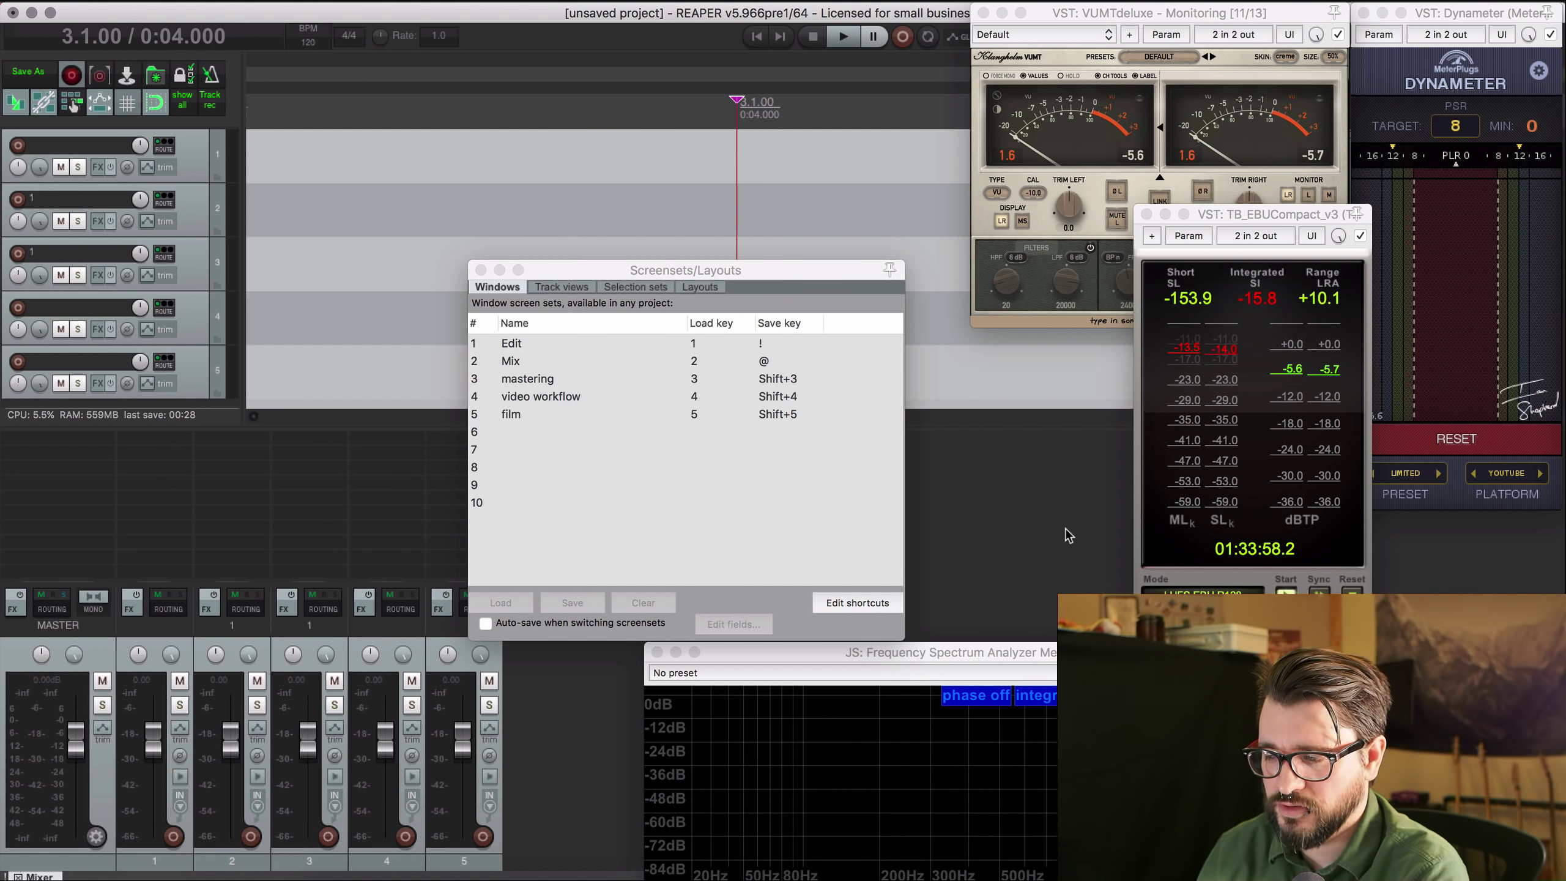
pyautogui.press('1')
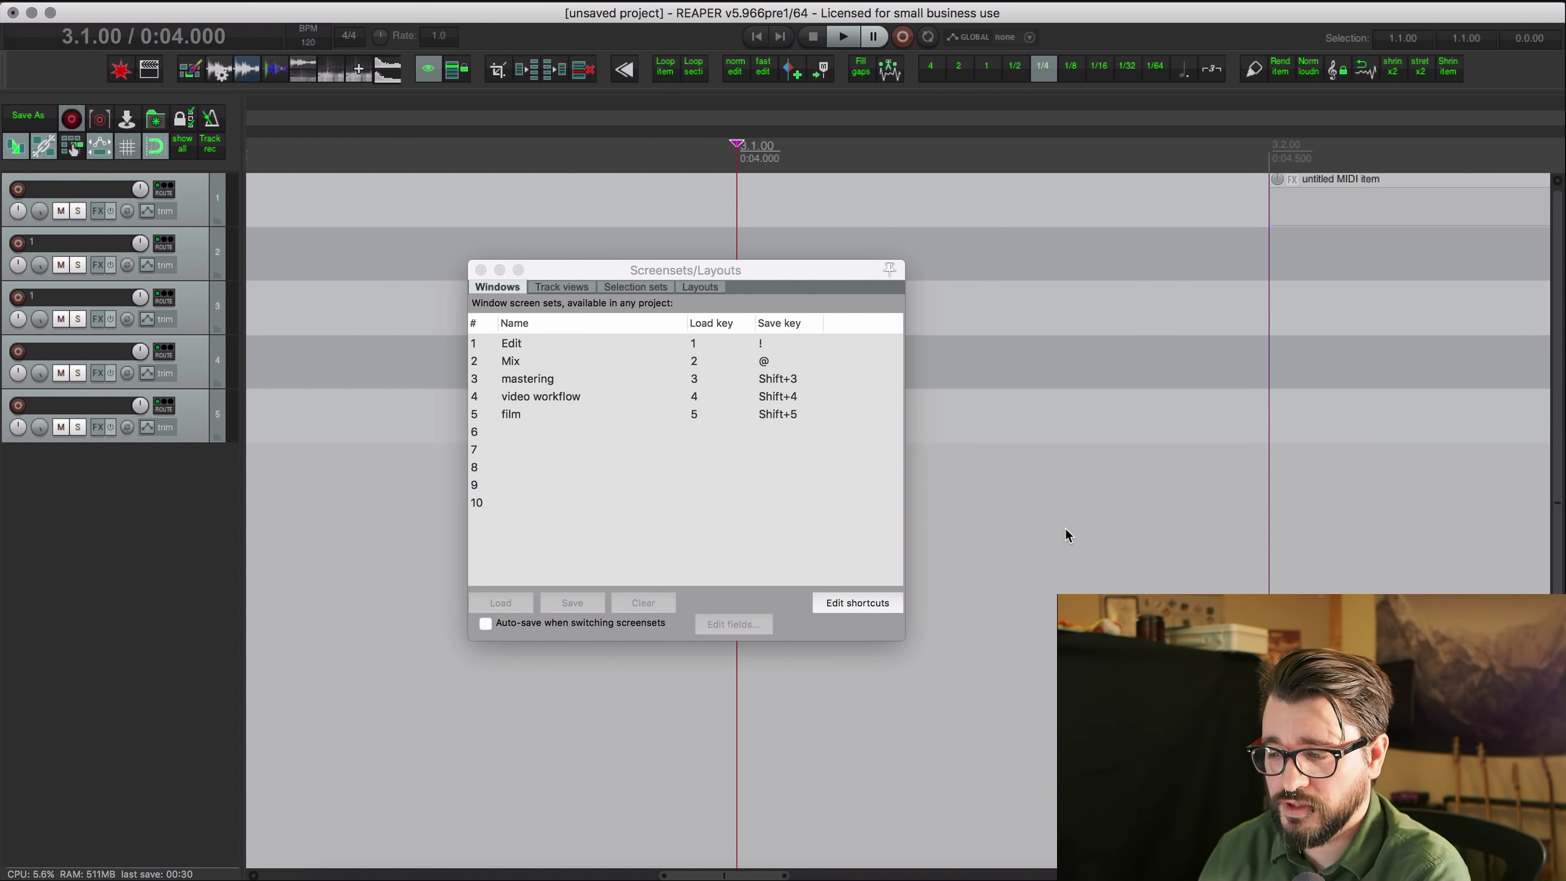
# Close the screensets manager, load Mix with 2, then mastering with 3.
pyautogui.click(481, 271)
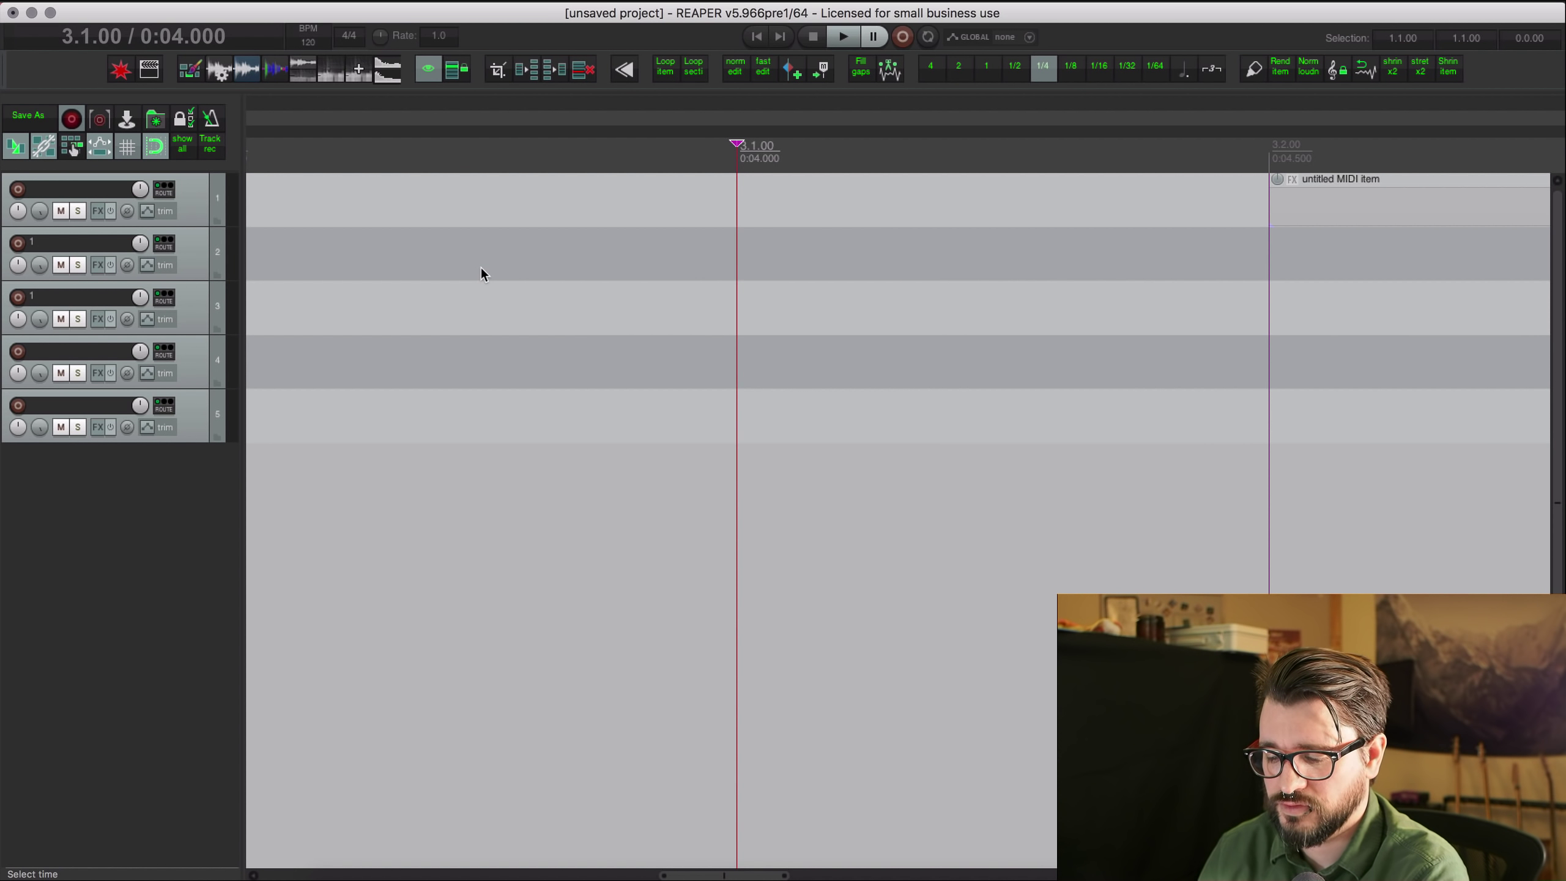
pyautogui.press('2')
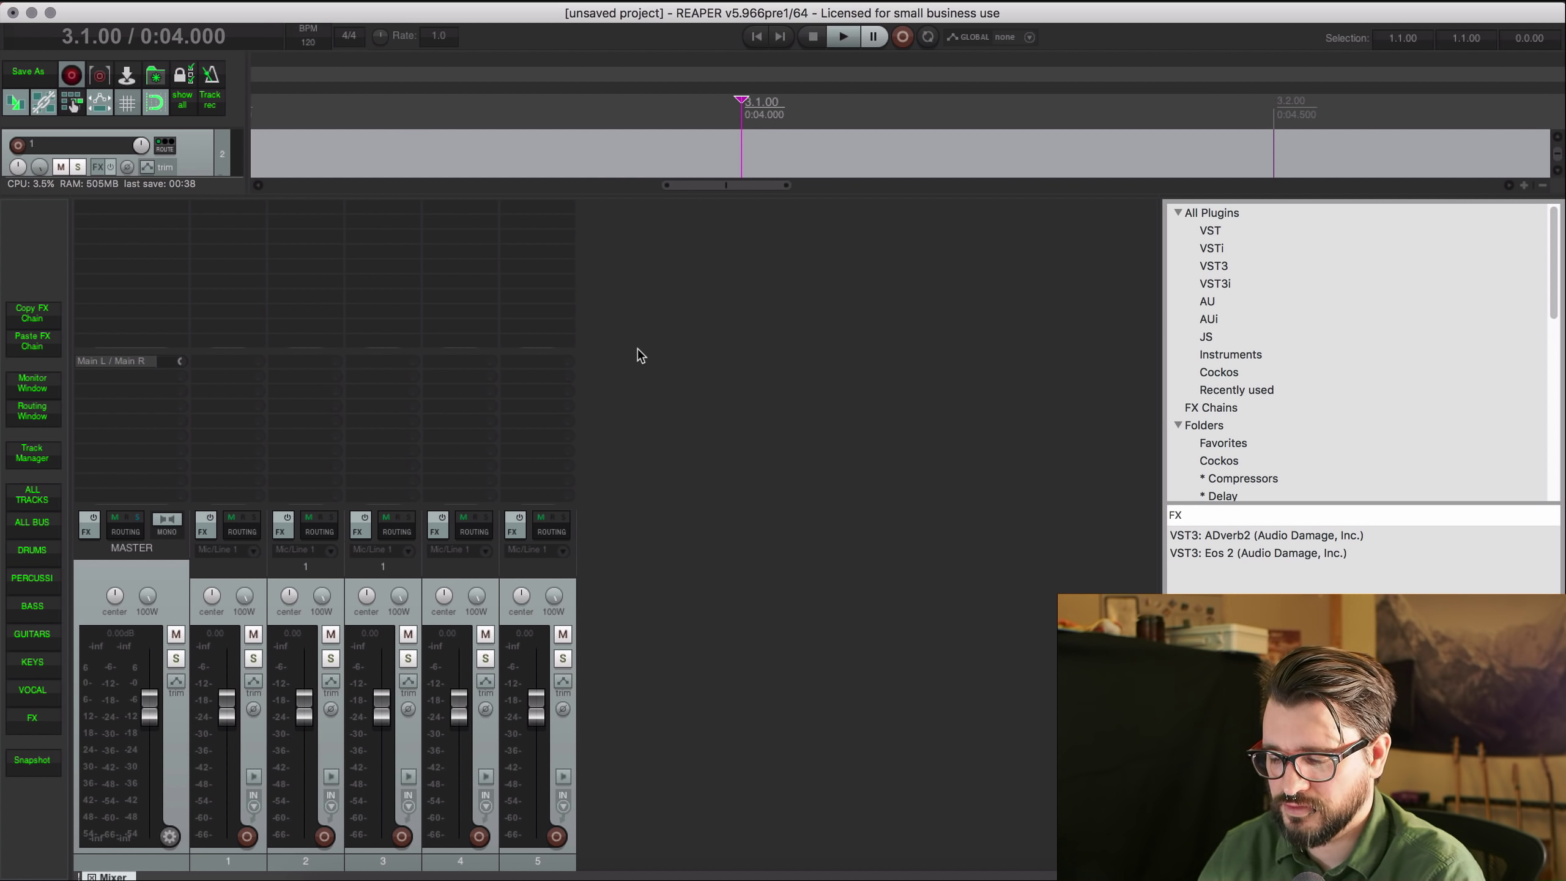
pyautogui.press('3')
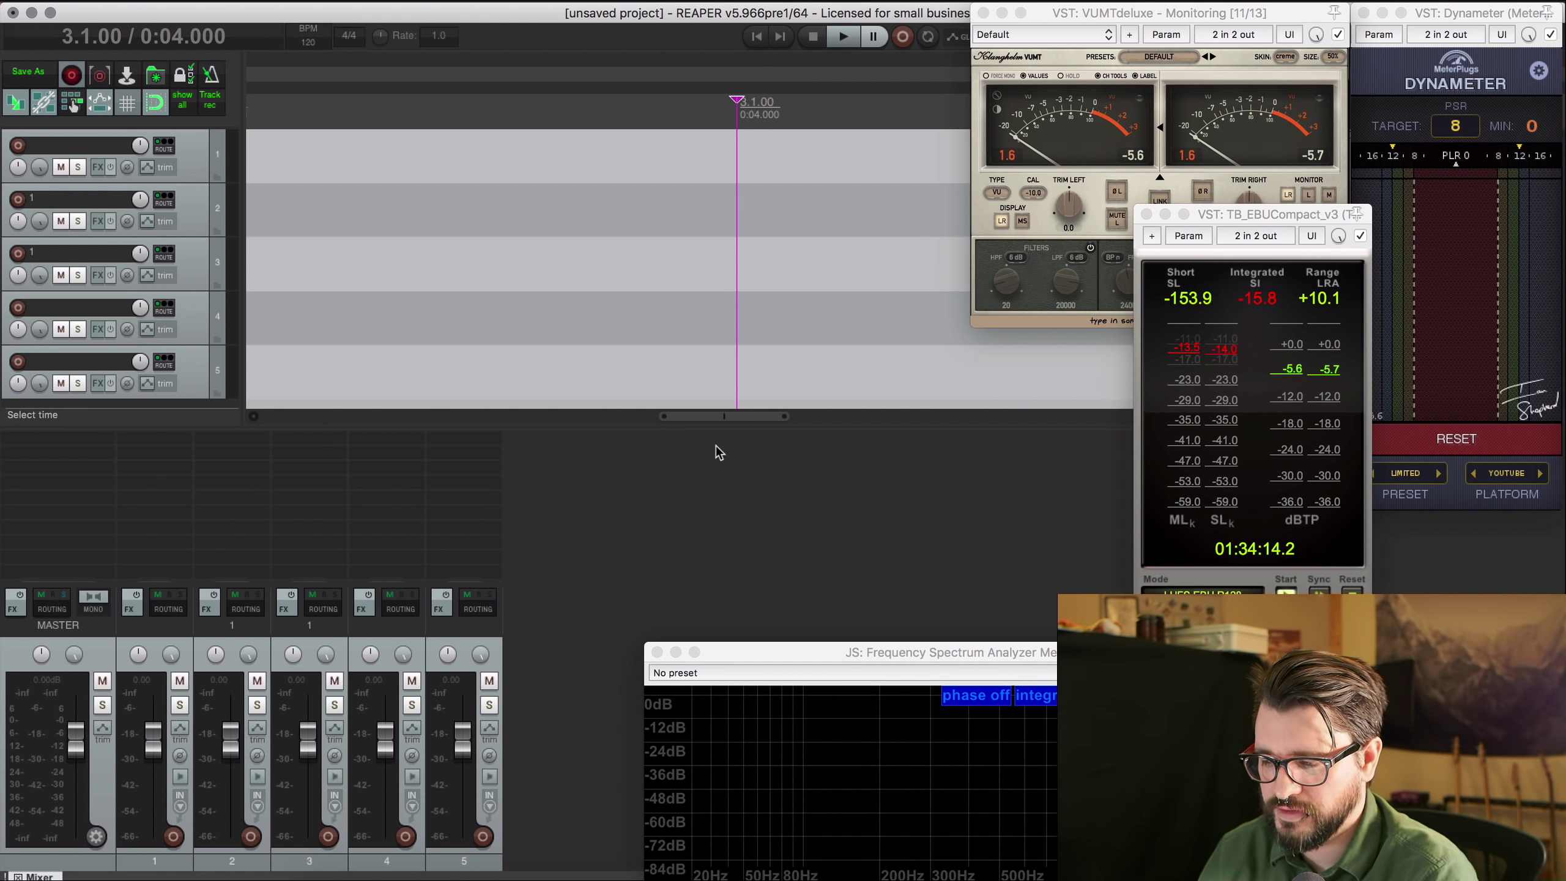
# Copy the command ID of 'Screenset: Load window set #03' from the Actions list.
pyautogui.press('?')
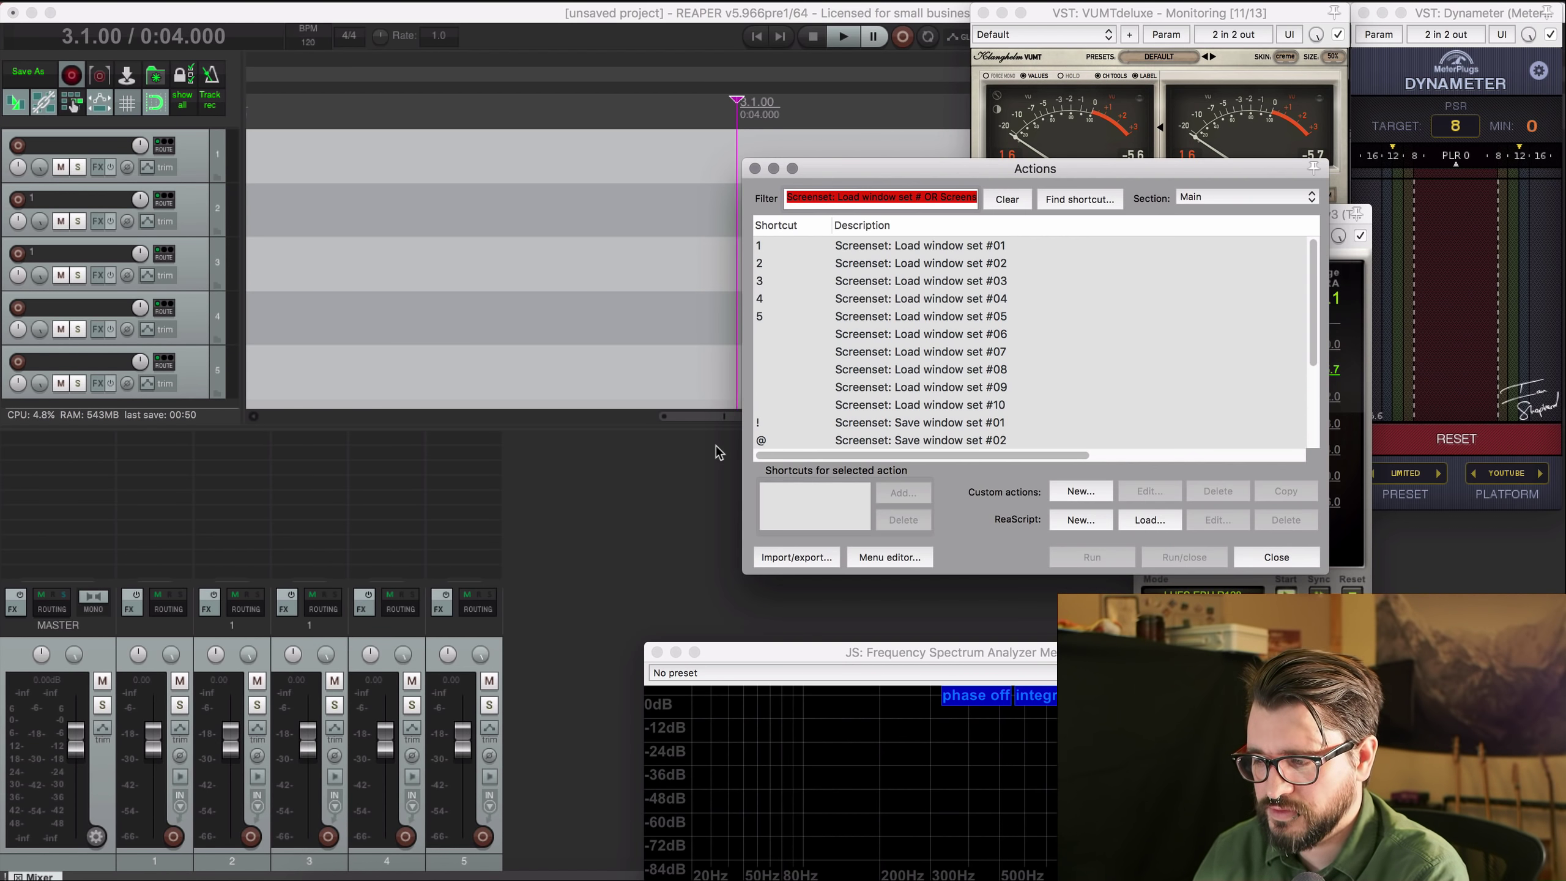
pyautogui.click(966, 289)
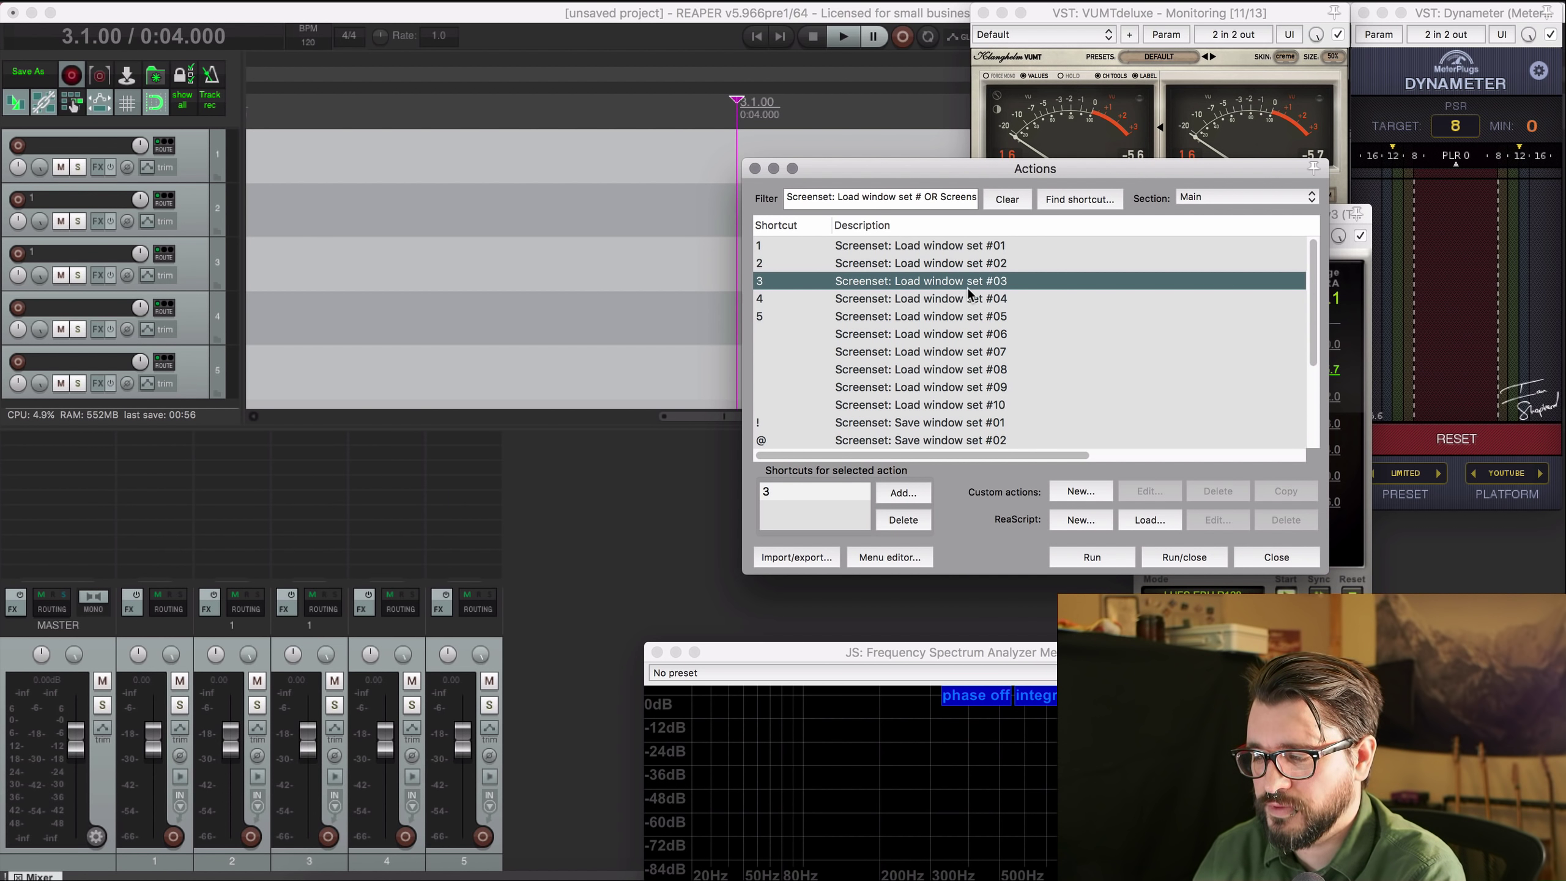
pyautogui.rightClick(977, 284)
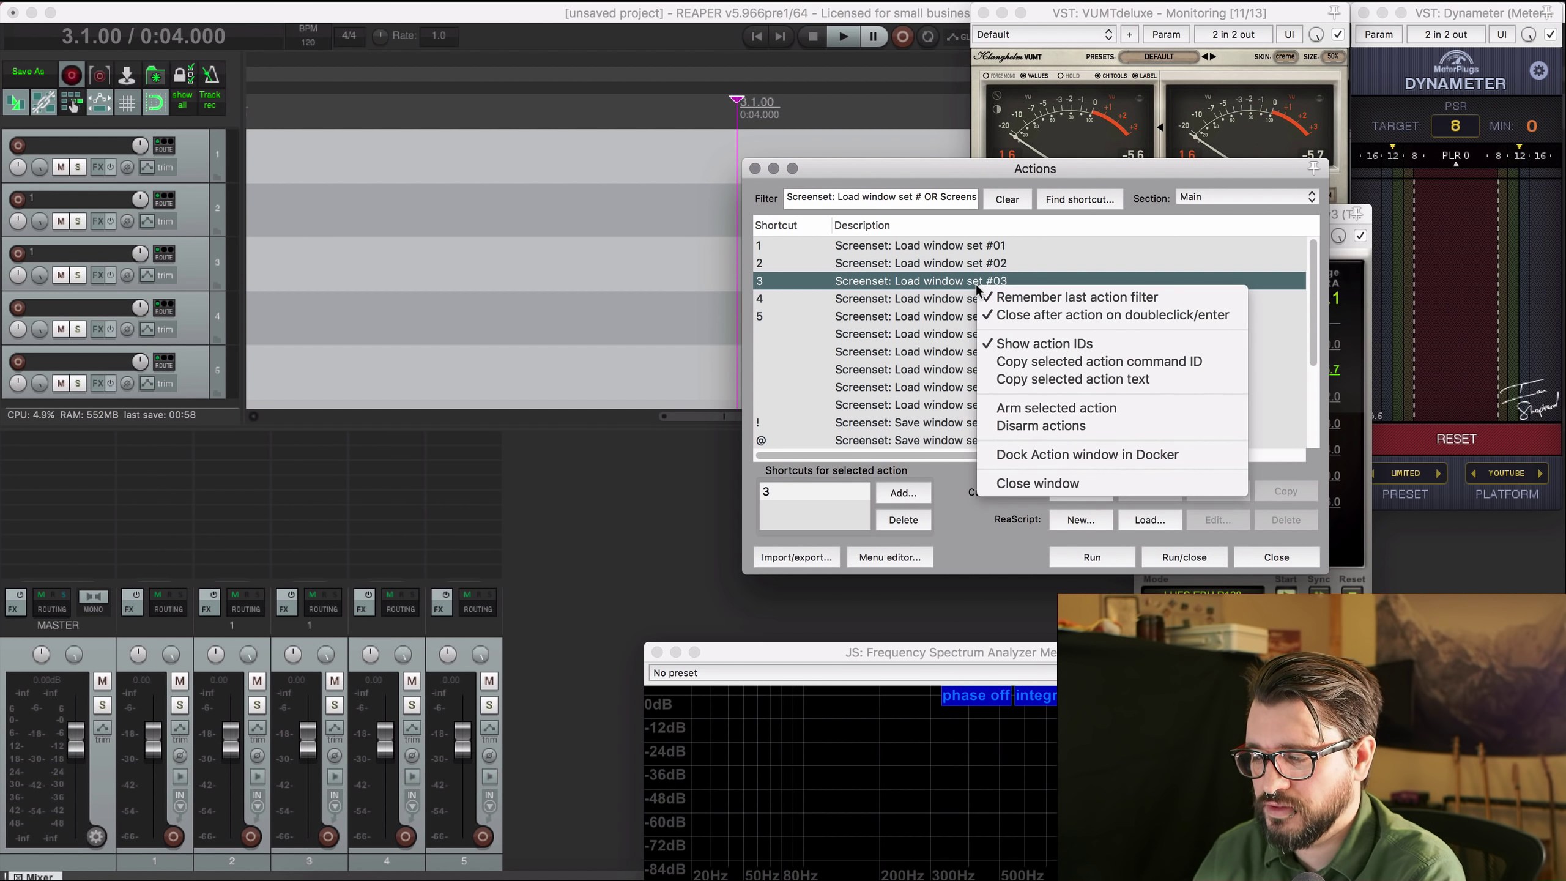
pyautogui.click(1039, 364)
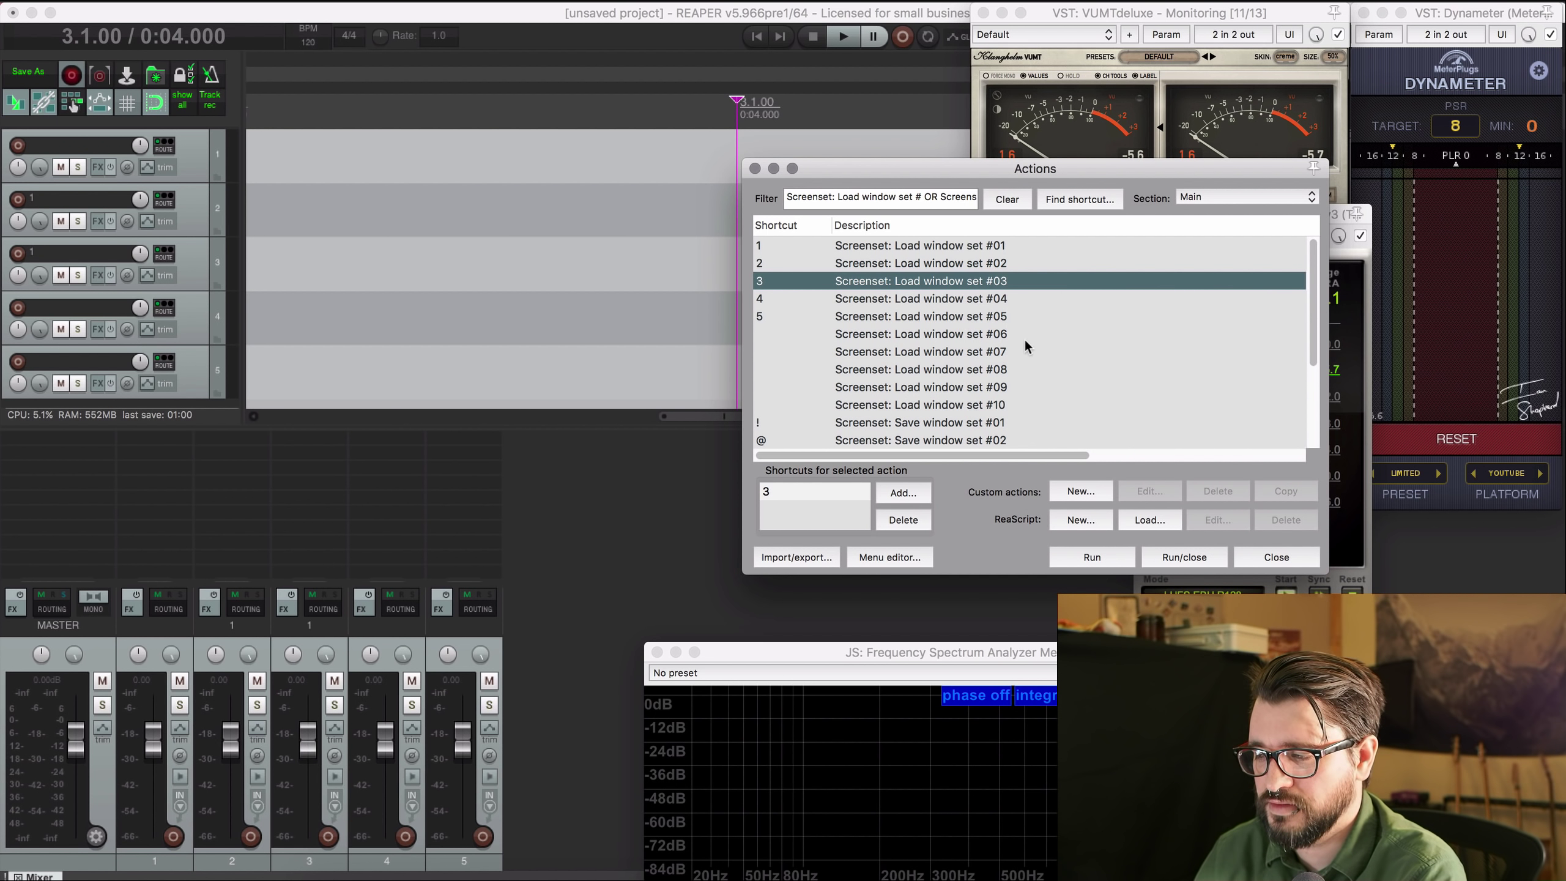
# Filter the Actions list by 'startup ac' and select the set project startup action command.
pyautogui.tripleClick(916, 198)
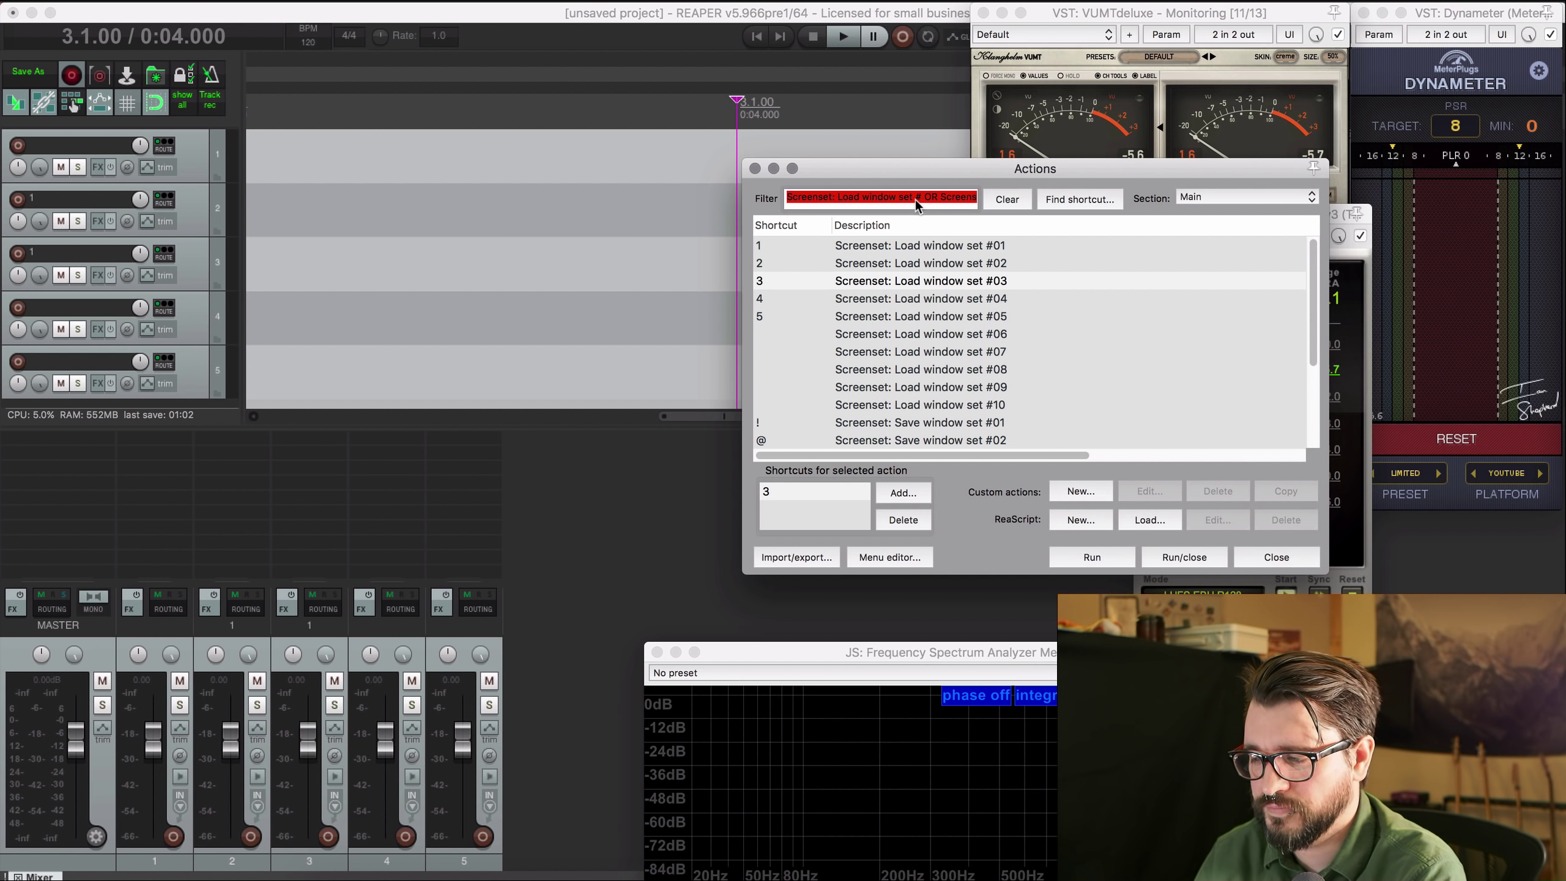
pyautogui.write('startup ac')
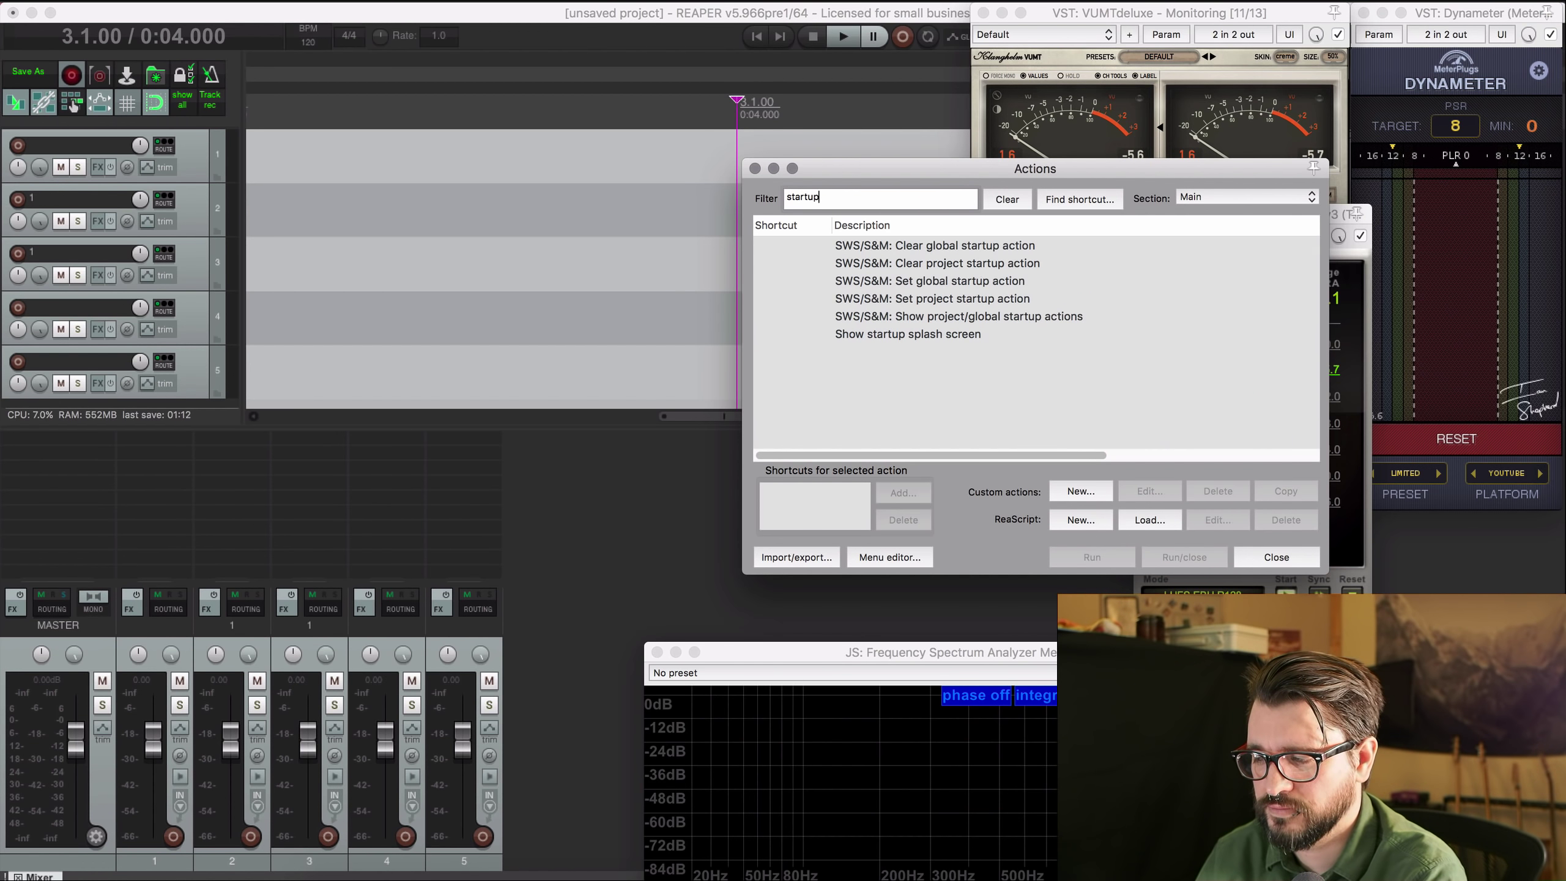
pyautogui.click(958, 299)
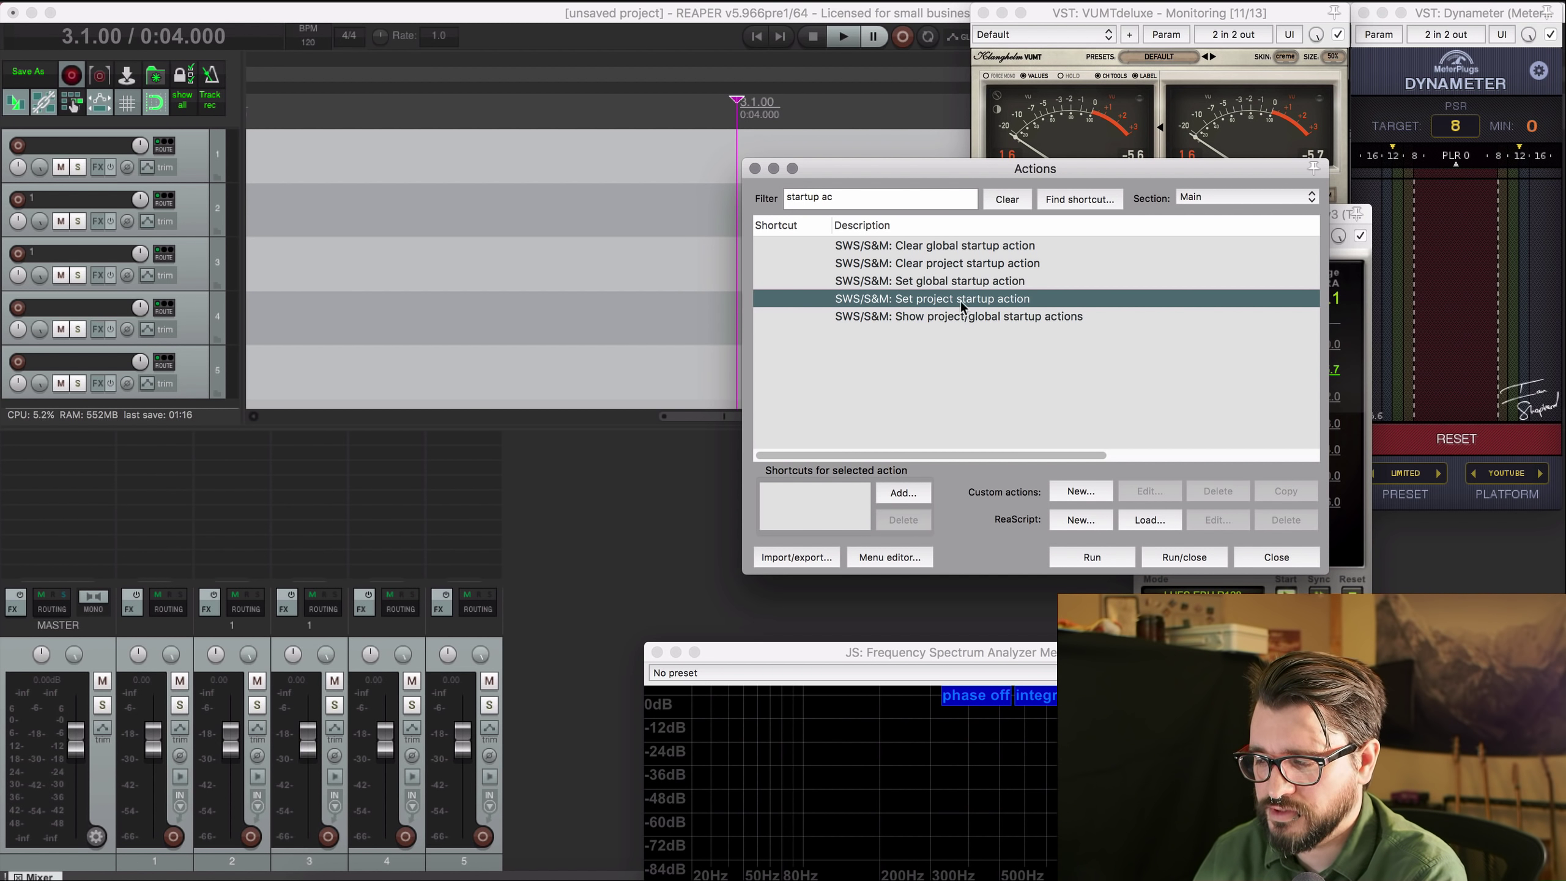
# Set the project startup action to command ID 40456, replacing Load window set #01.
pyautogui.doubleClick(988, 303)
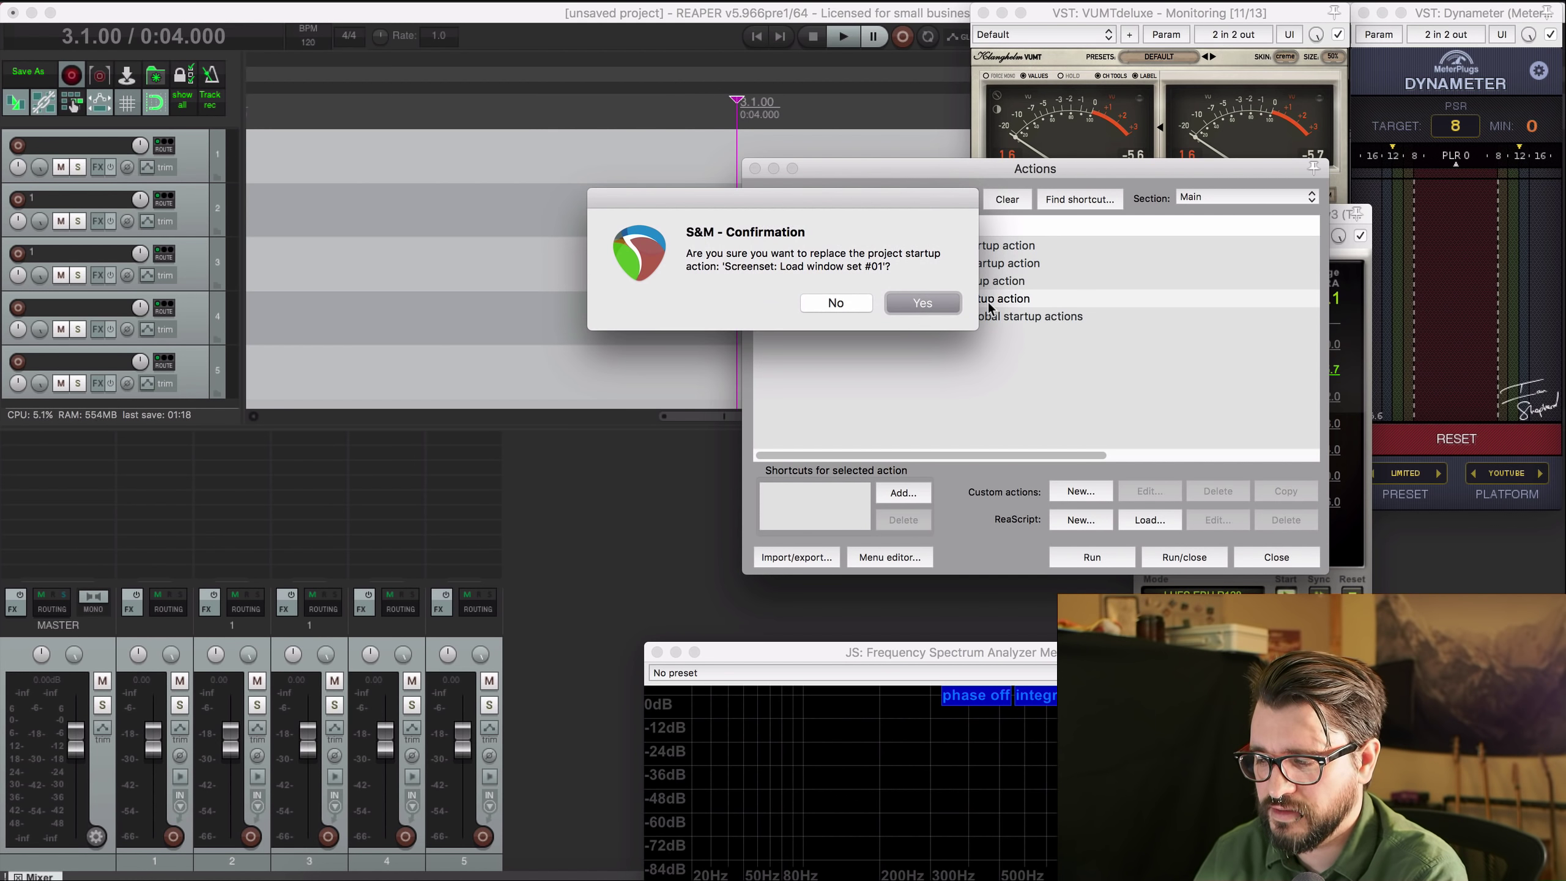
pyautogui.click(919, 306)
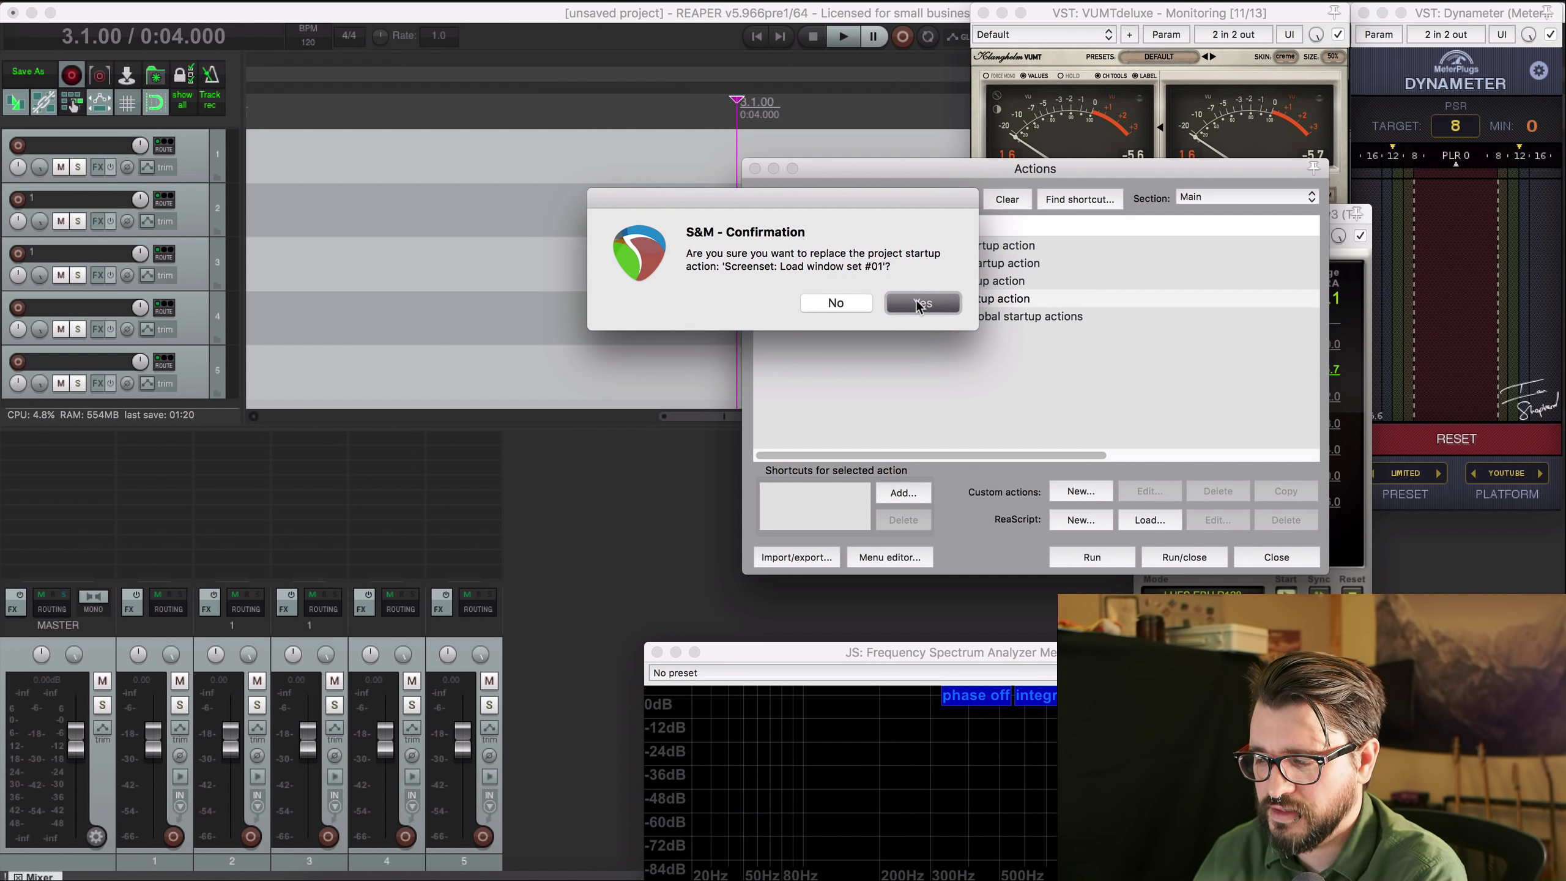
pyautogui.press('super+v')
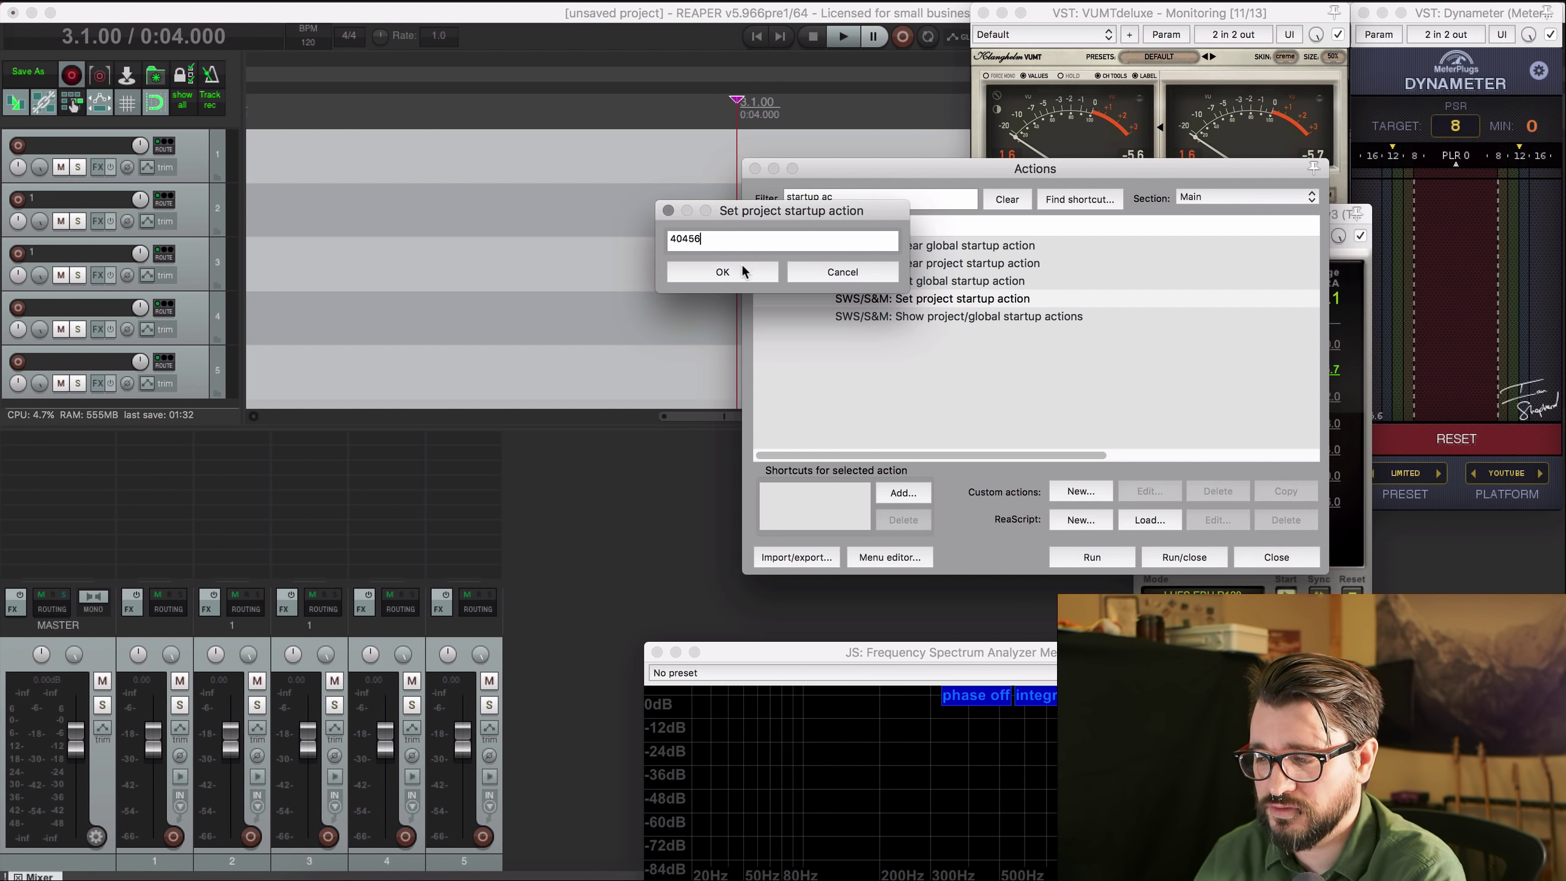
pyautogui.click(738, 271)
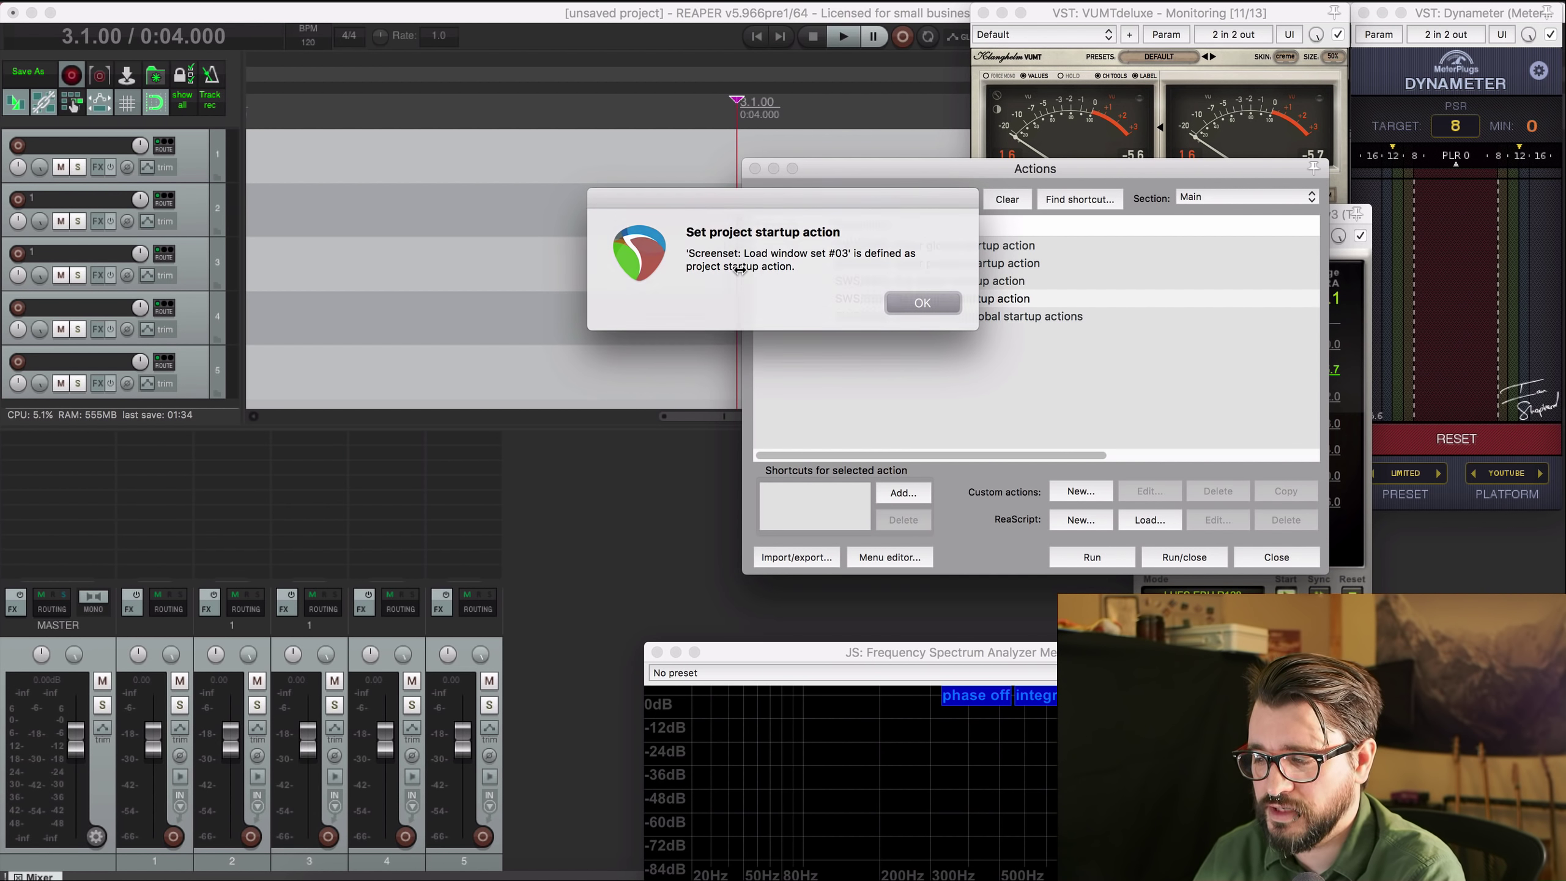
pyautogui.click(916, 304)
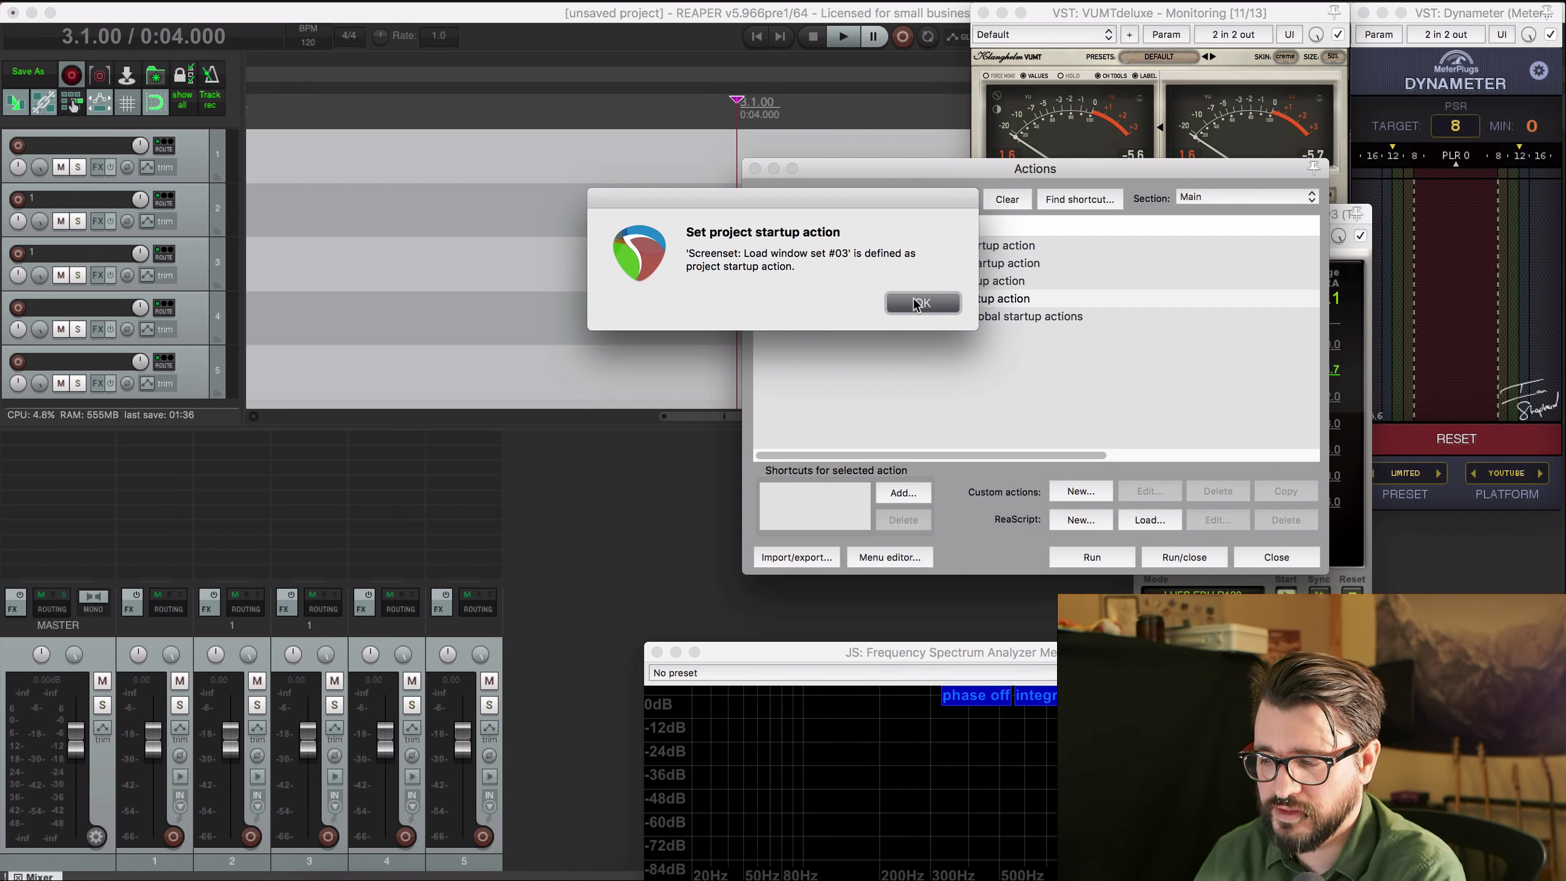